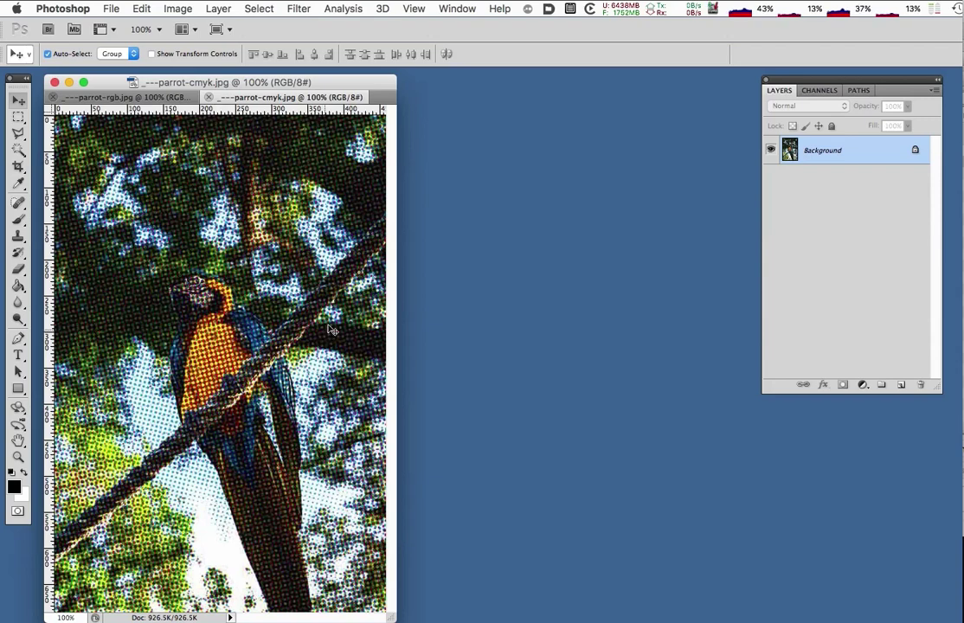
Bring the clean colour parrot-rgb.jpg document to the front in place of the halftone version.
left_click(164, 97)
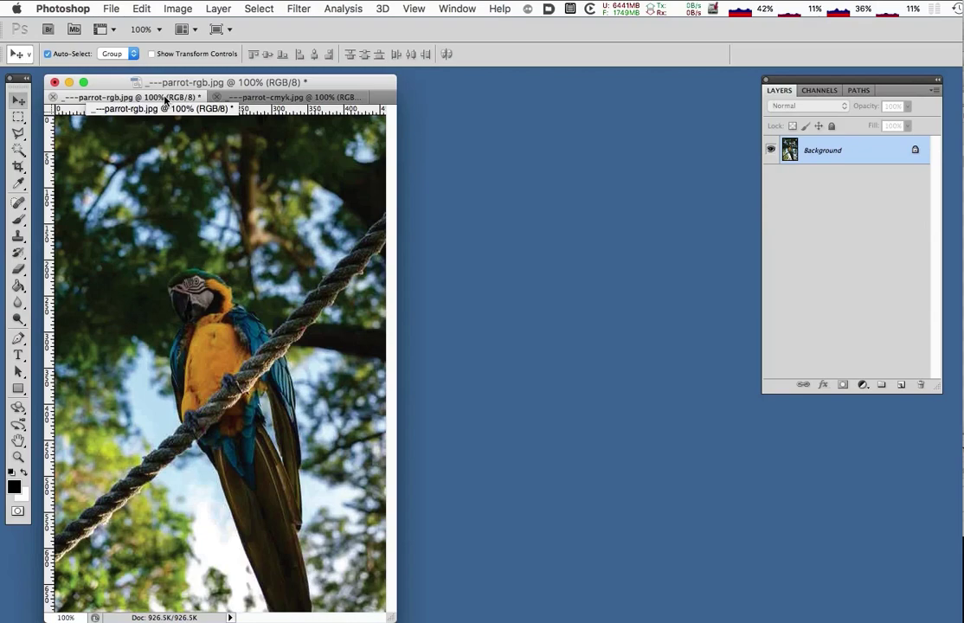
Convert parrot-rgb to CMYK Color, then select and copy the whole Black channel.
left_click(173, 10)
mouse_move(185, 26)
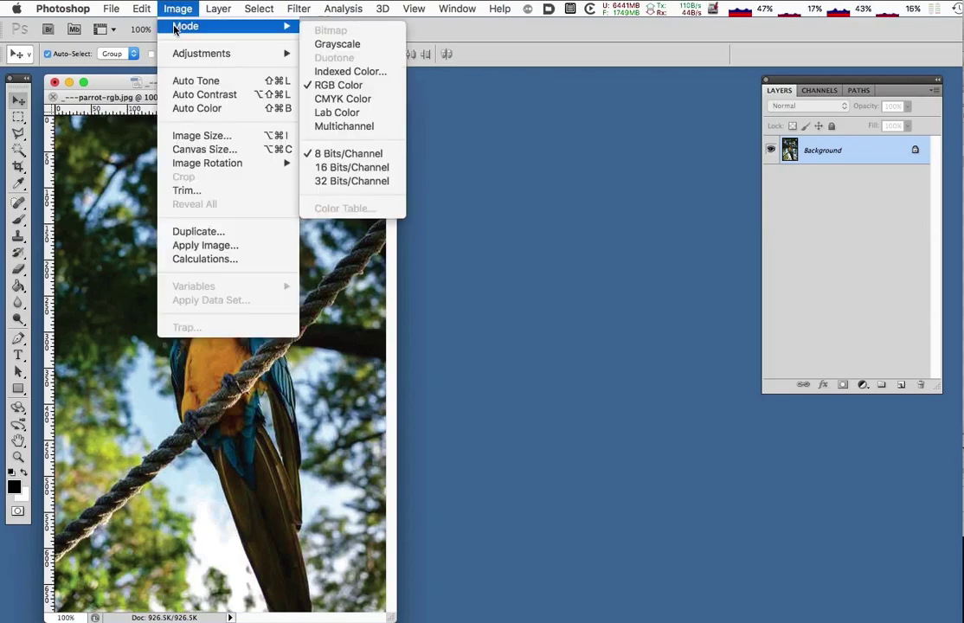
left_click(351, 98)
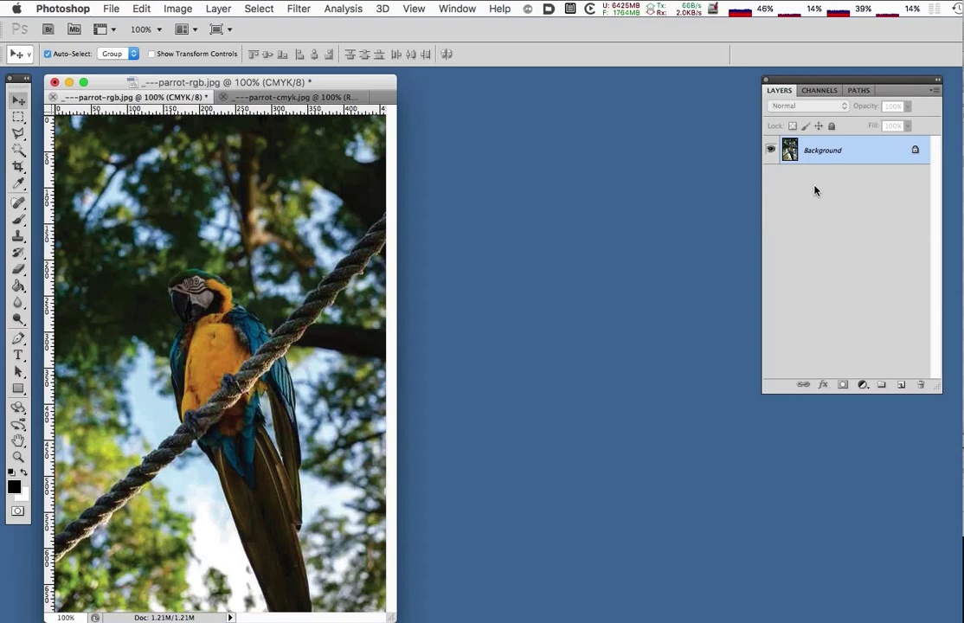
left_click(824, 90)
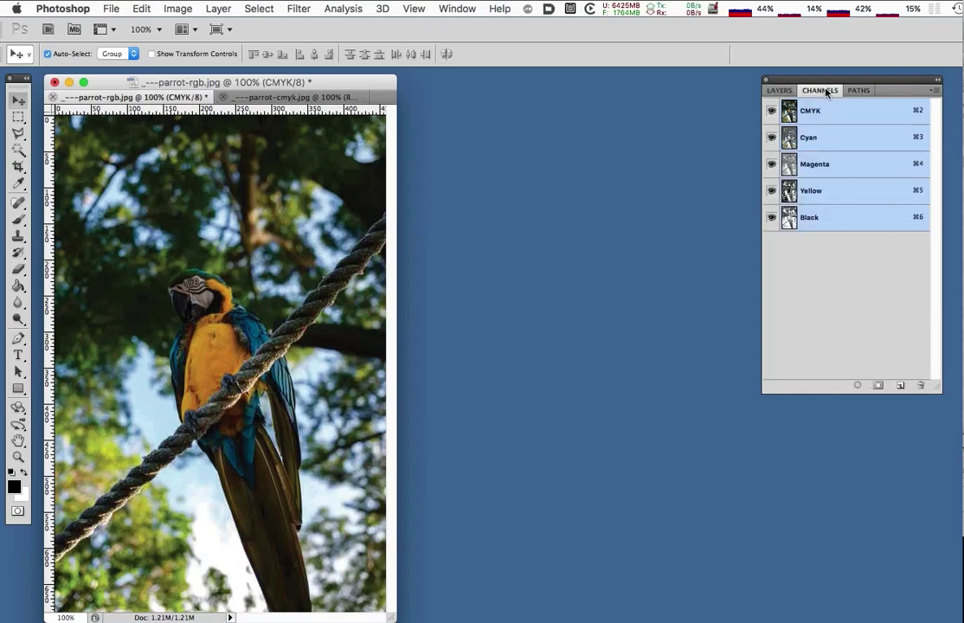
left_click(819, 217)
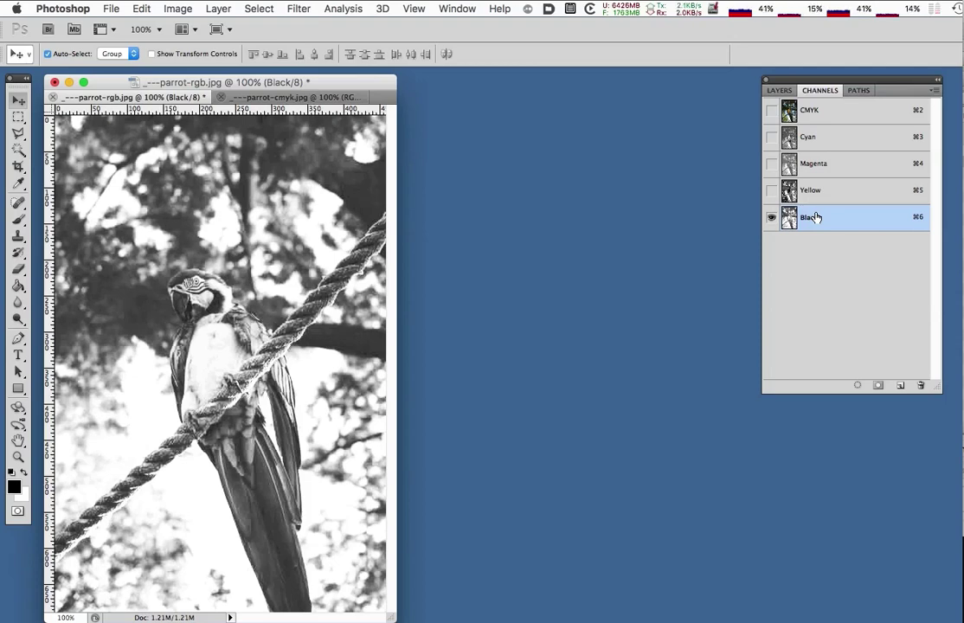
key("ctrl+a")
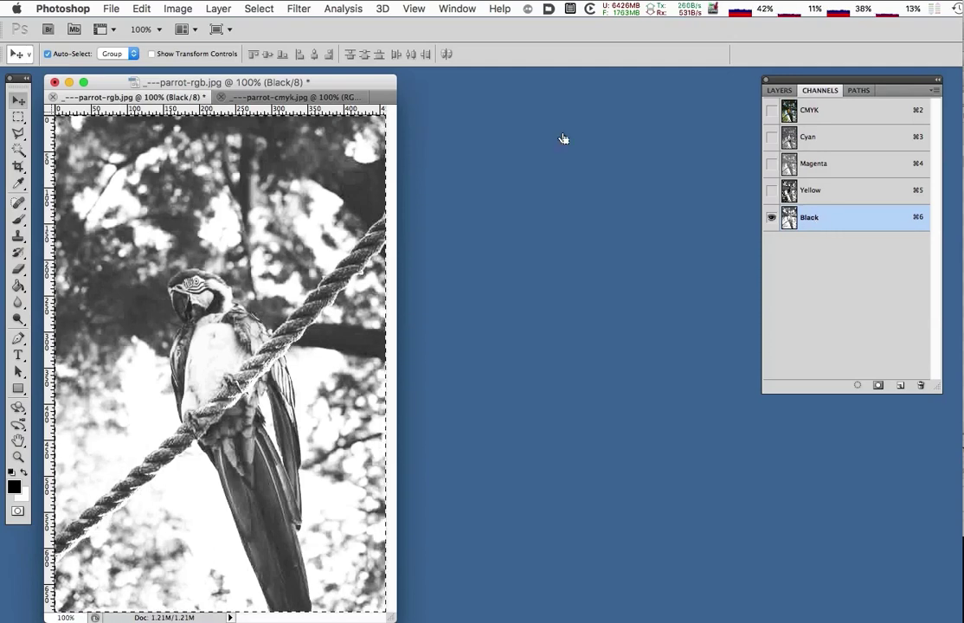
left_click(137, 8)
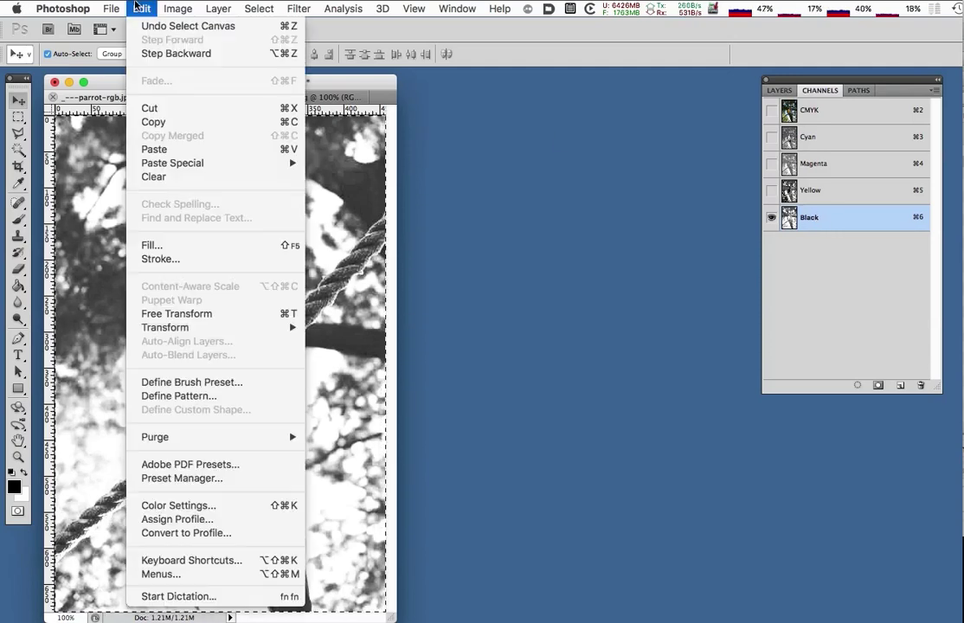
left_click(148, 124)
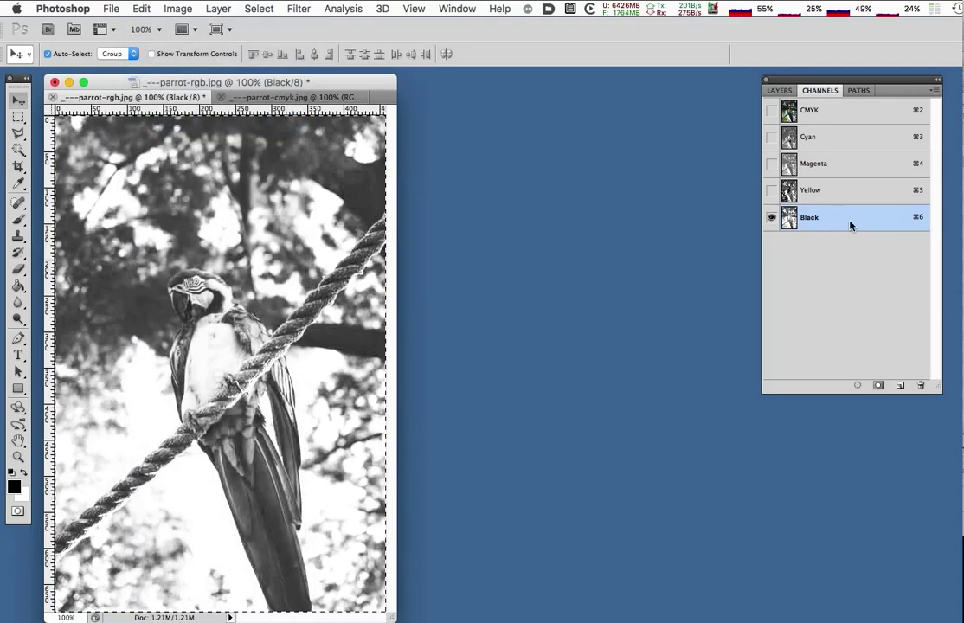
Create a new grayscale Untitled-1 document from the Clipboard preset in its own floating window.
left_click(110, 9)
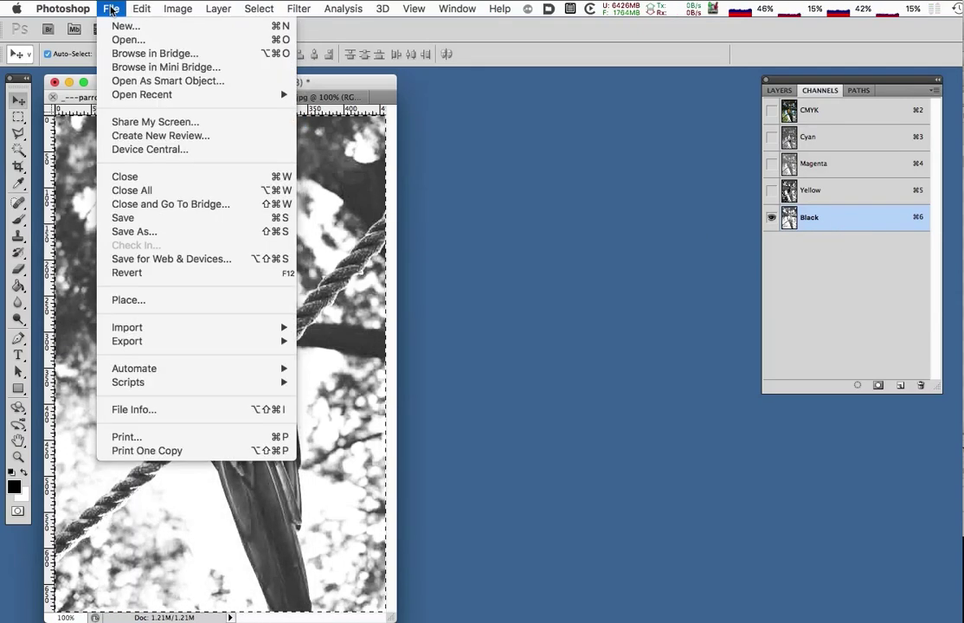
left_click(118, 26)
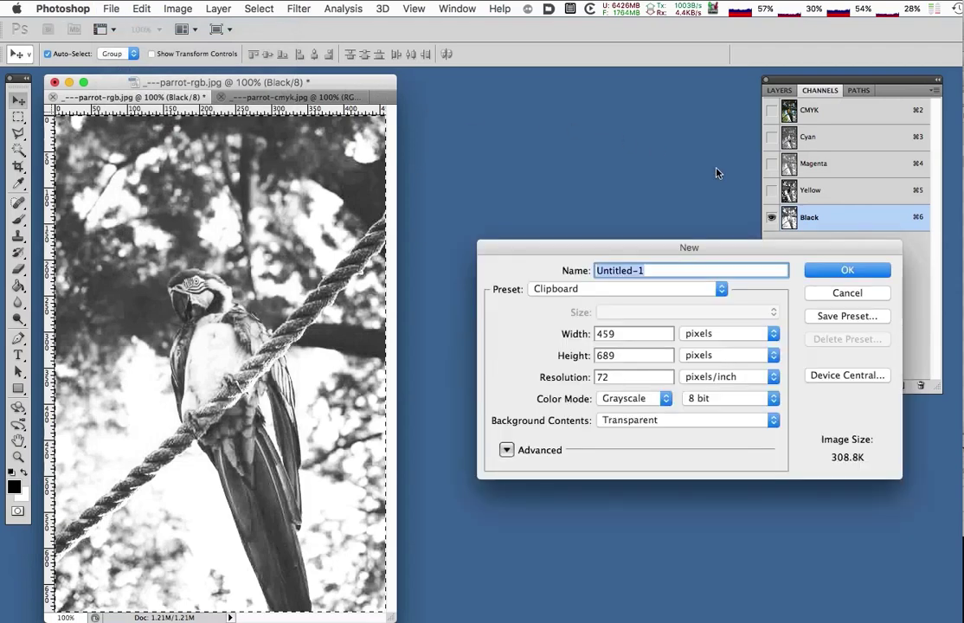
left_click(820, 275)
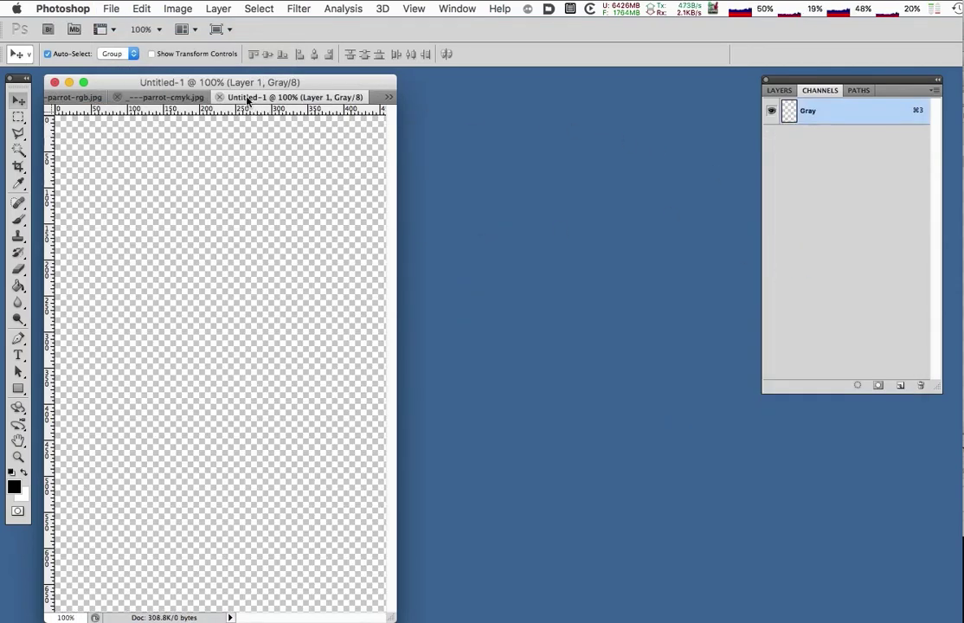
mouse_move(248, 99)
left_mouse_down()
mouse_move(440, 84)
mouse_move(472, 95)
left_mouse_up()
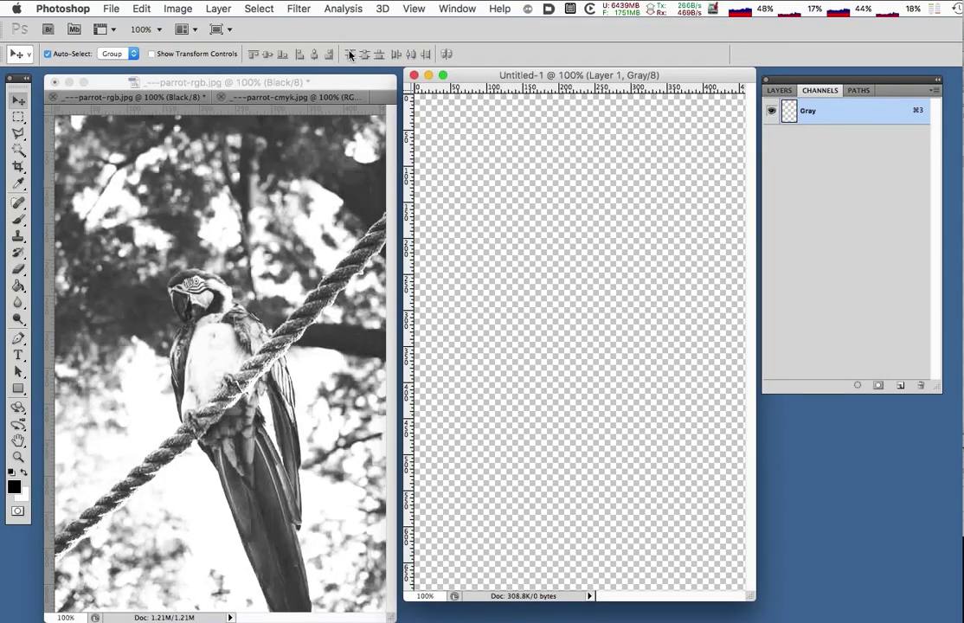
Paste the copied Black channel into Untitled-1.
left_click(136, 8)
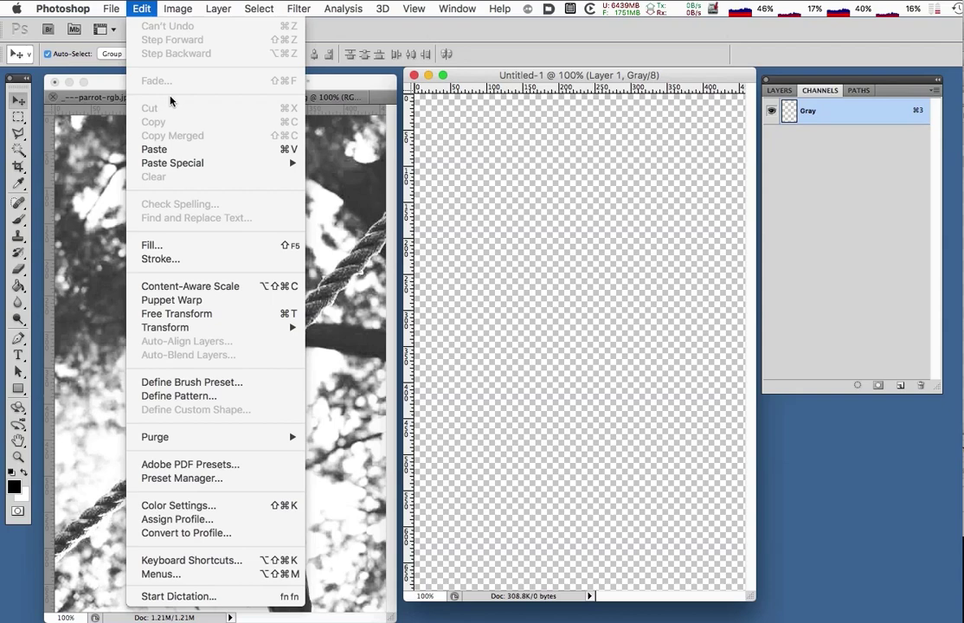
left_click(182, 153)
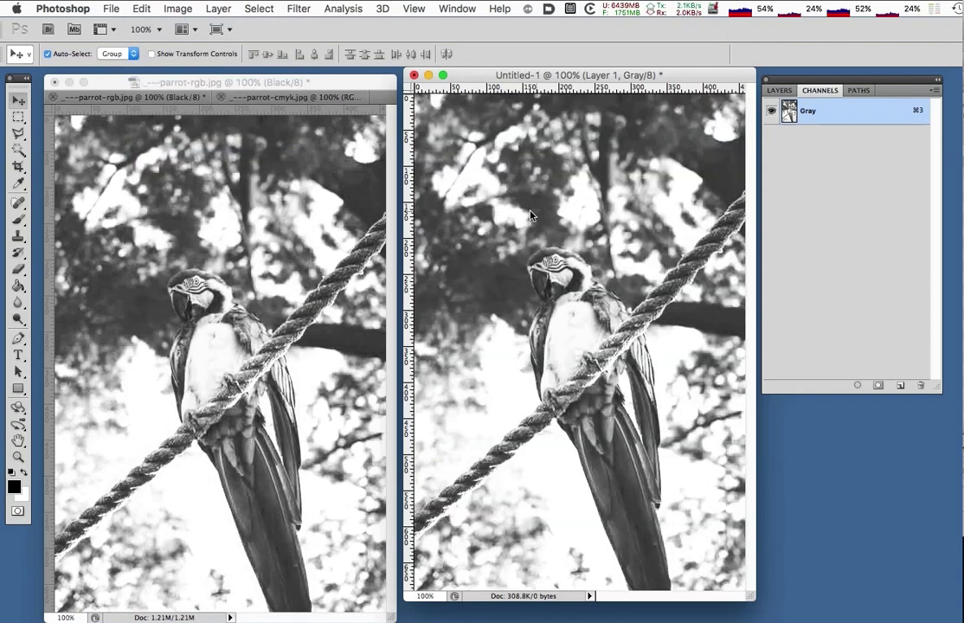
left_click(180, 10)
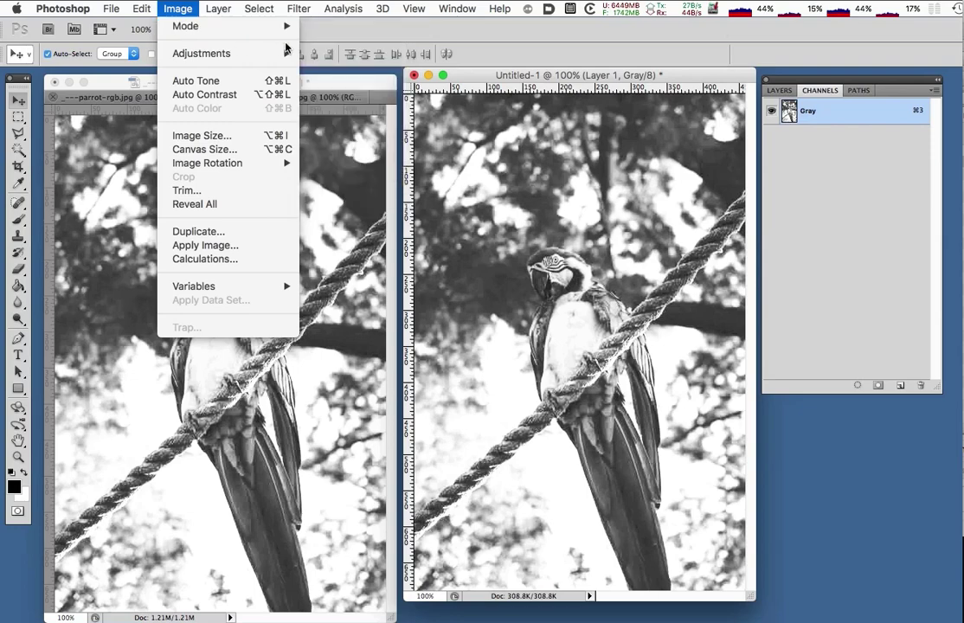
mouse_move(199, 26)
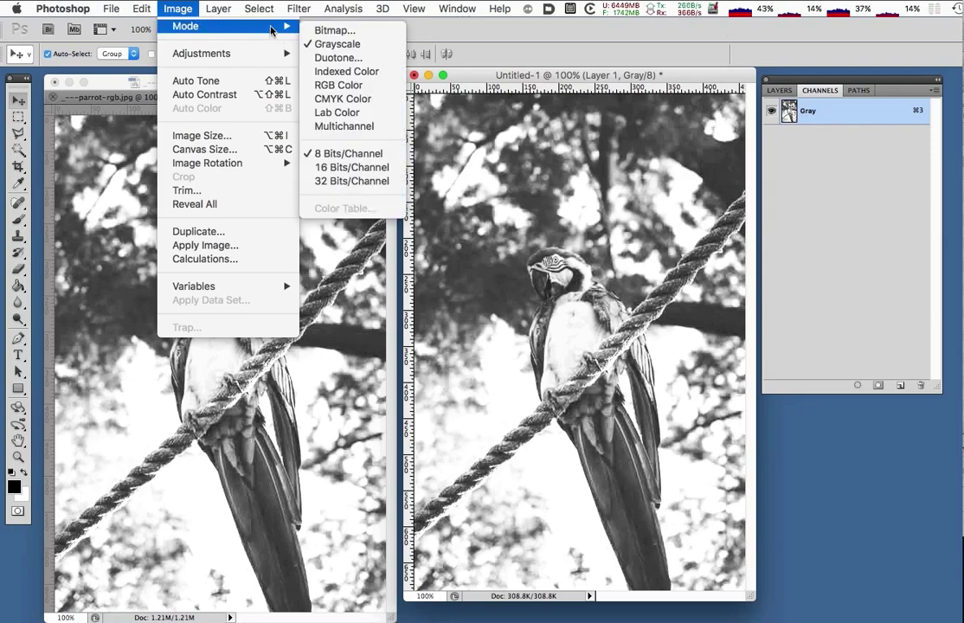
Flatten and convert Untitled-1 to a Bitmap halftone screen: 11 lpi, 45°, round dots.
left_click(322, 31)
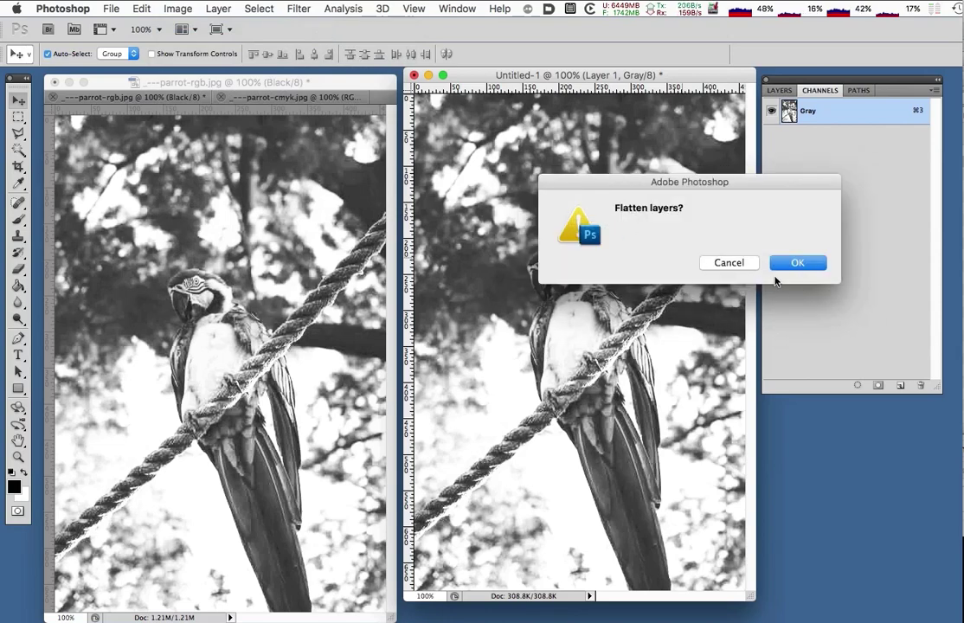
left_click(783, 263)
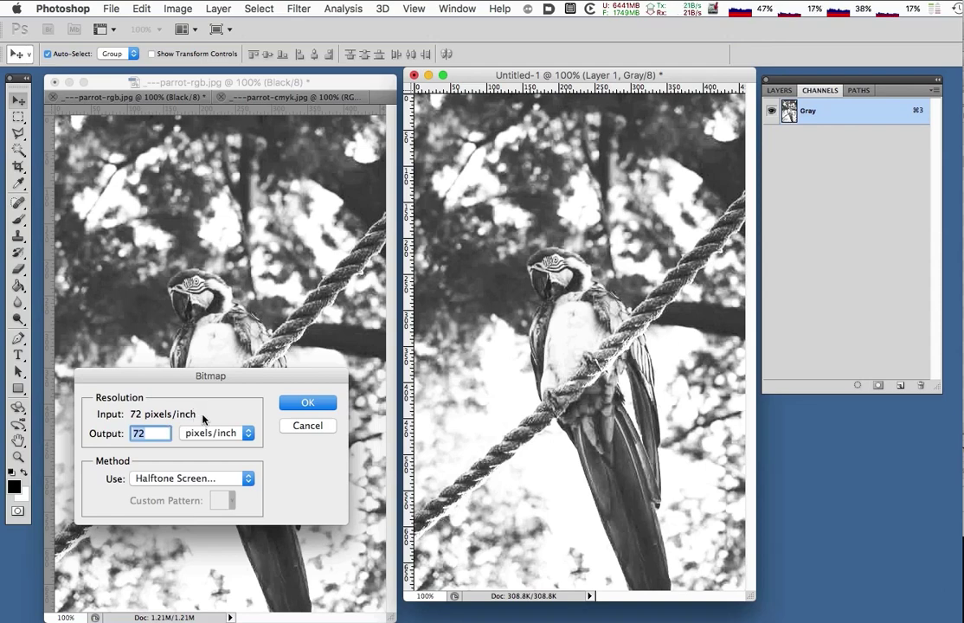
left_click(291, 405)
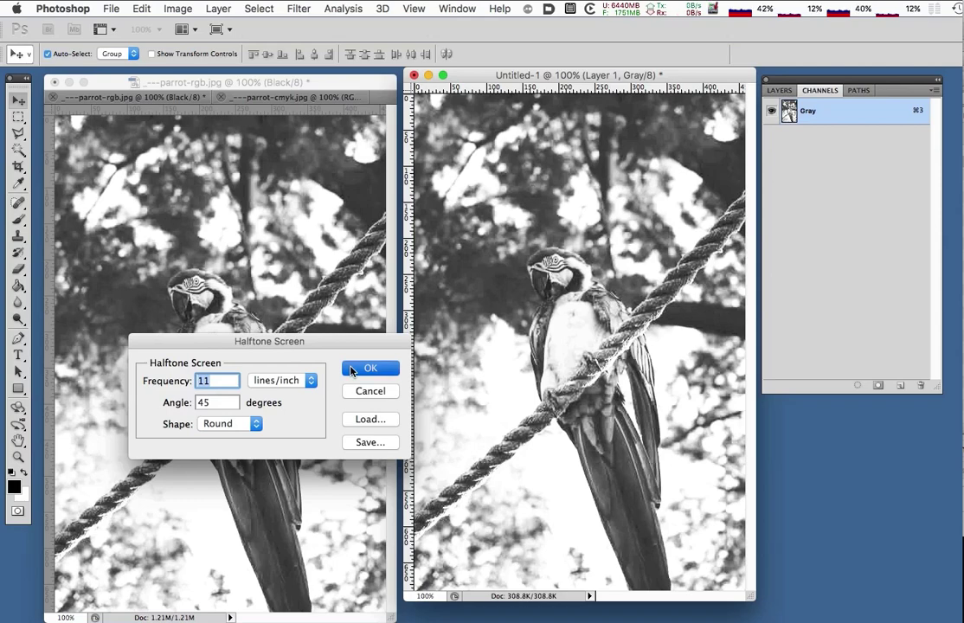
left_click(352, 370)
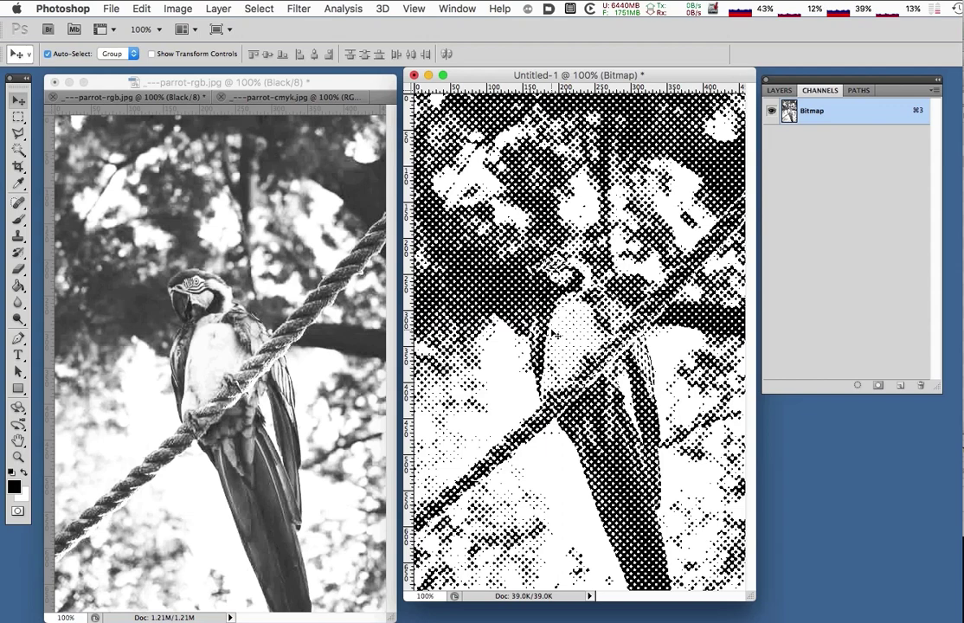
Paste the halftone dots into parrot-rgb's Black channel and make all CMYK channels visible.
key("super+a")
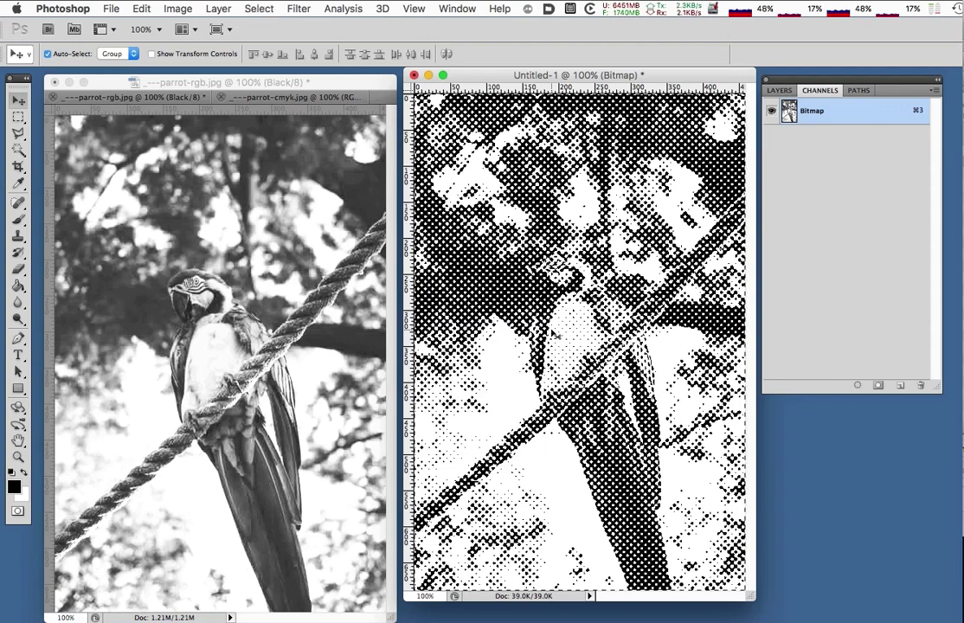
key("super+c")
left_click(318, 369)
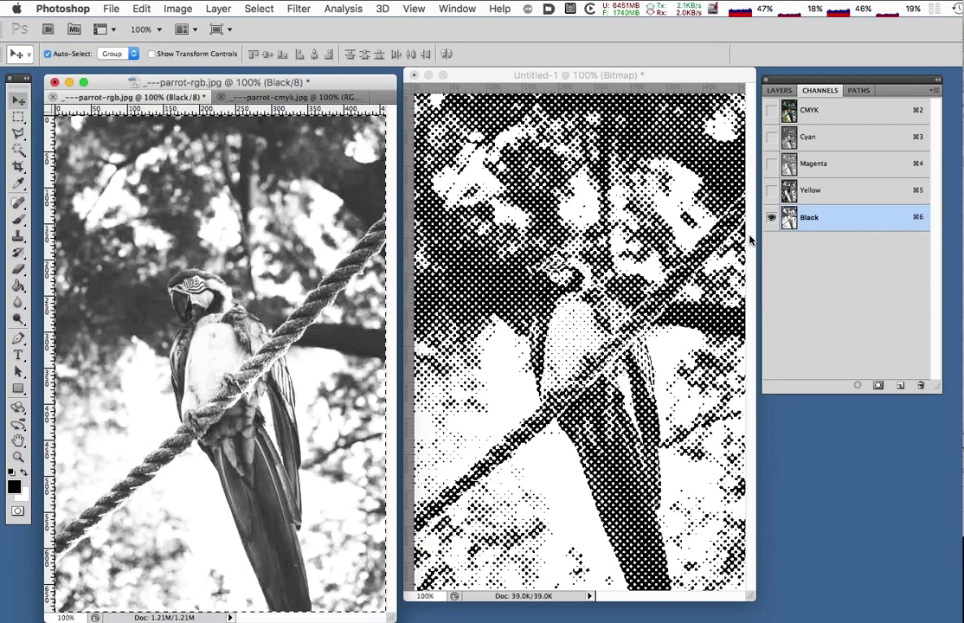
key("super+v")
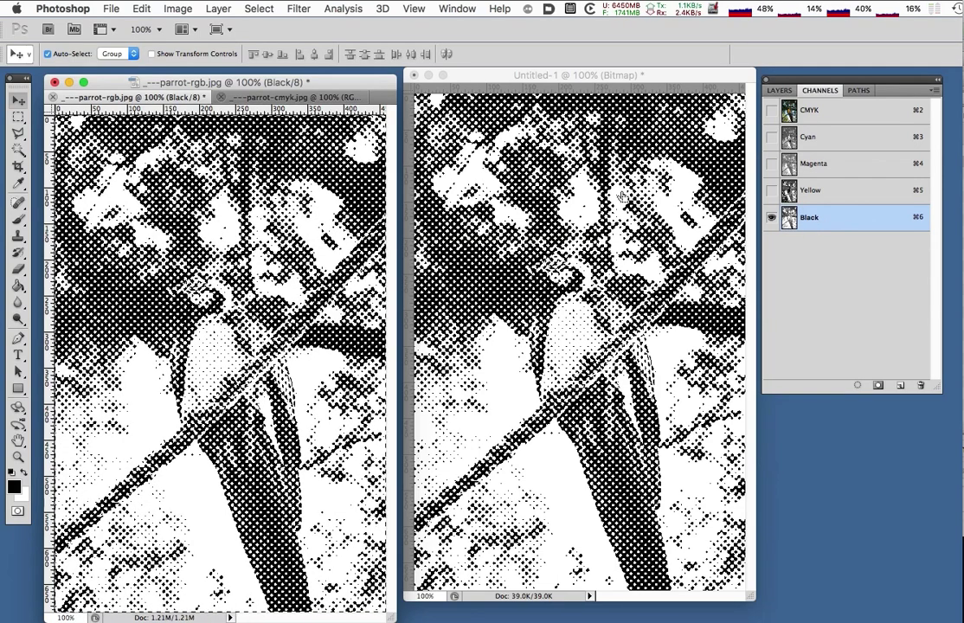
left_click(771, 111)
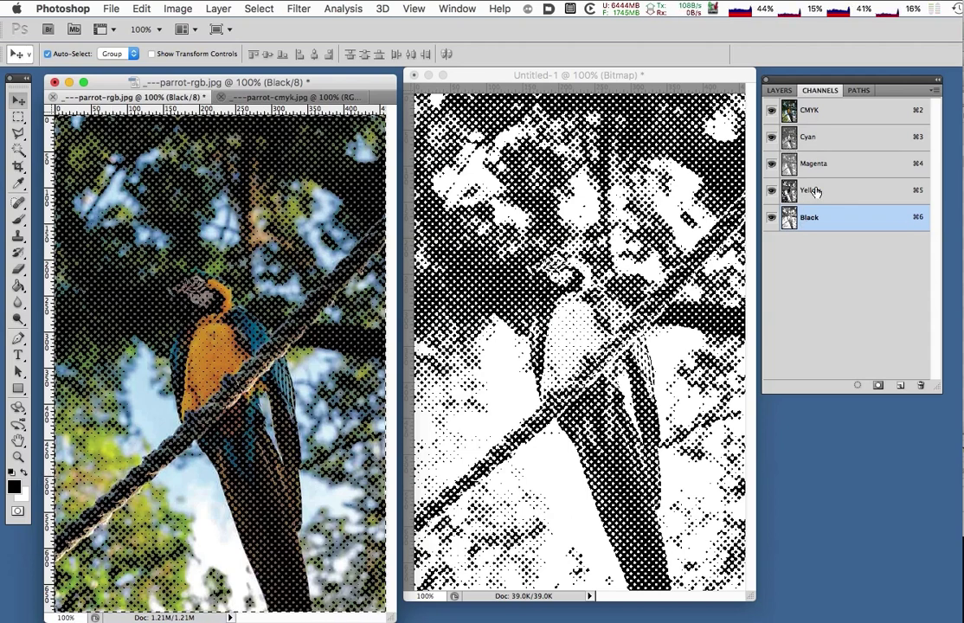
Copy the parrot photo's Yellow channel.
left_click(815, 192)
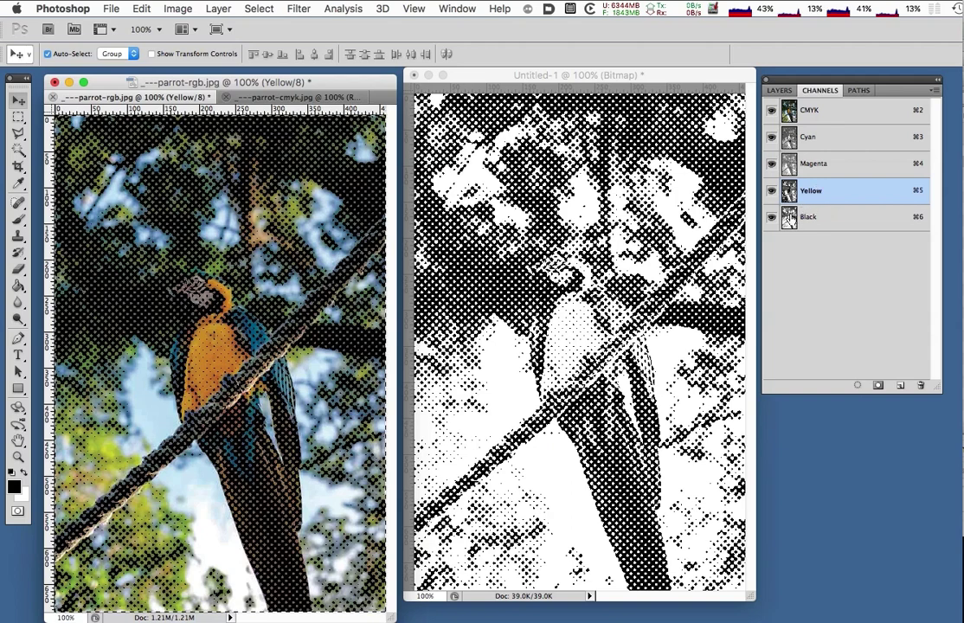
left_click(808, 111)
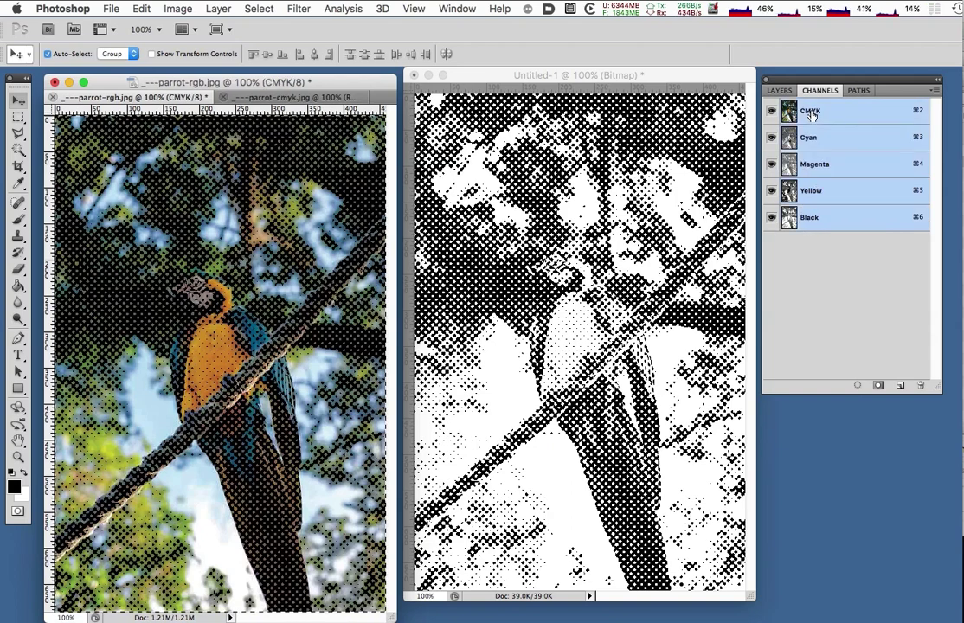
left_click(813, 192)
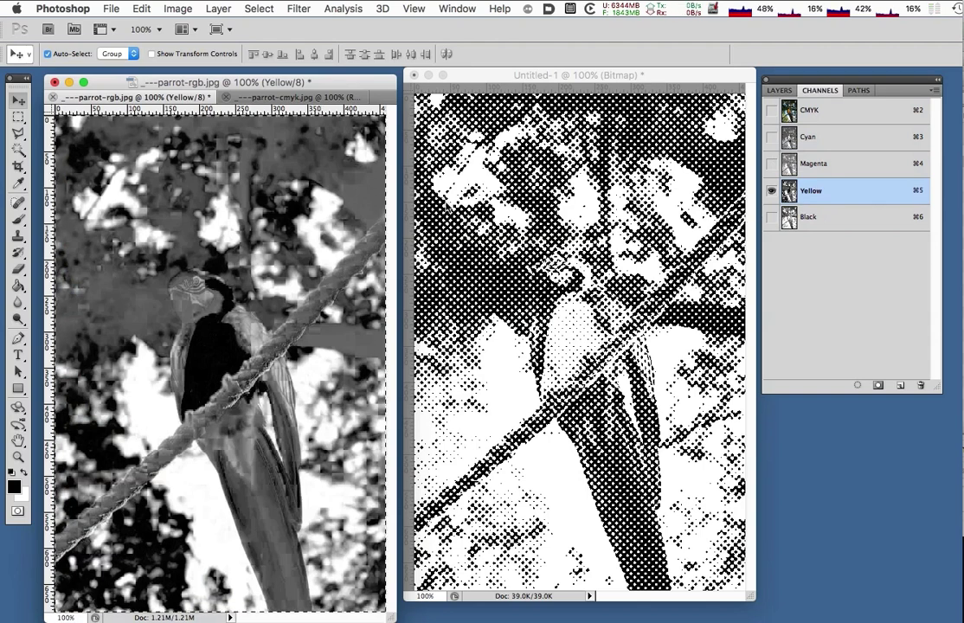
key("super+c")
left_click(586, 189)
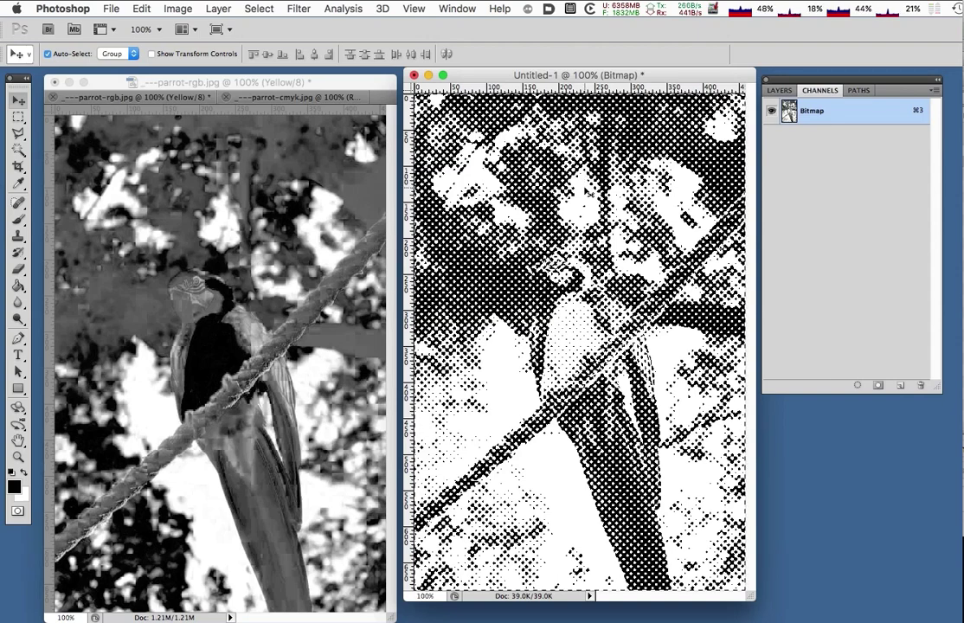
Convert Untitled-1 to Grayscale at full size and paste the Yellow channel as Layer 1.
left_click(177, 8)
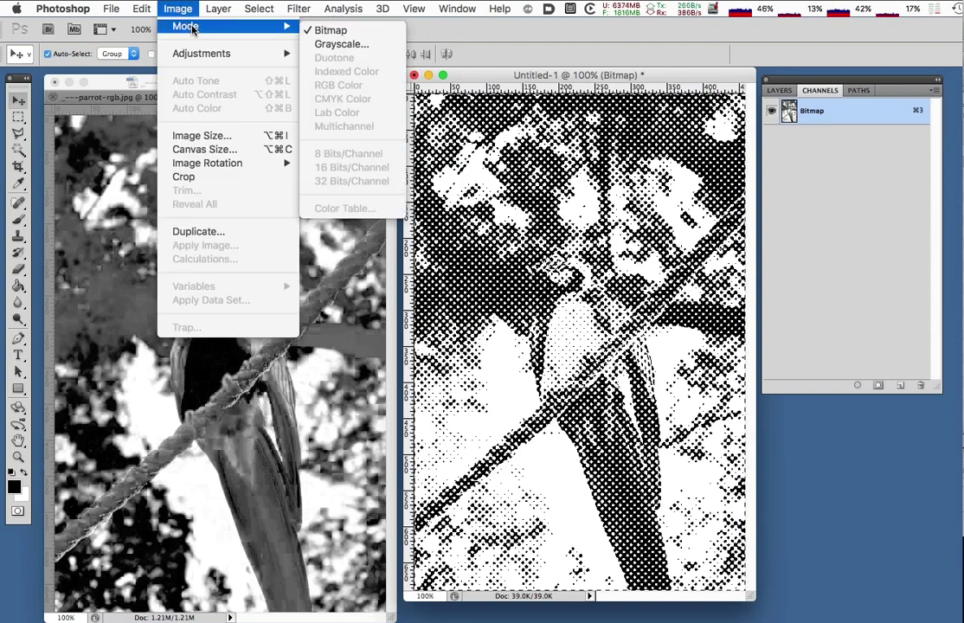
left_click(351, 45)
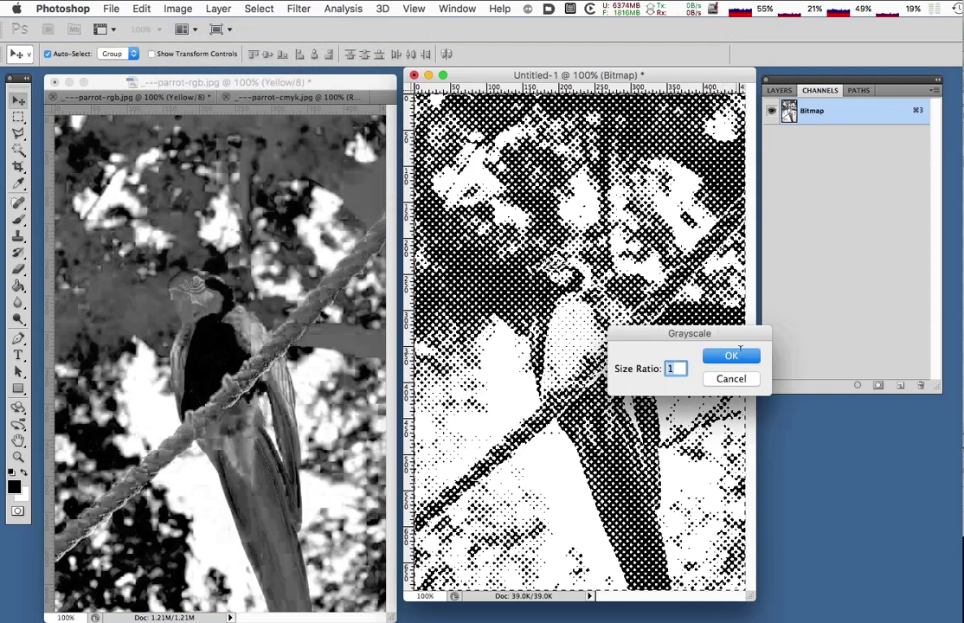
key("Return")
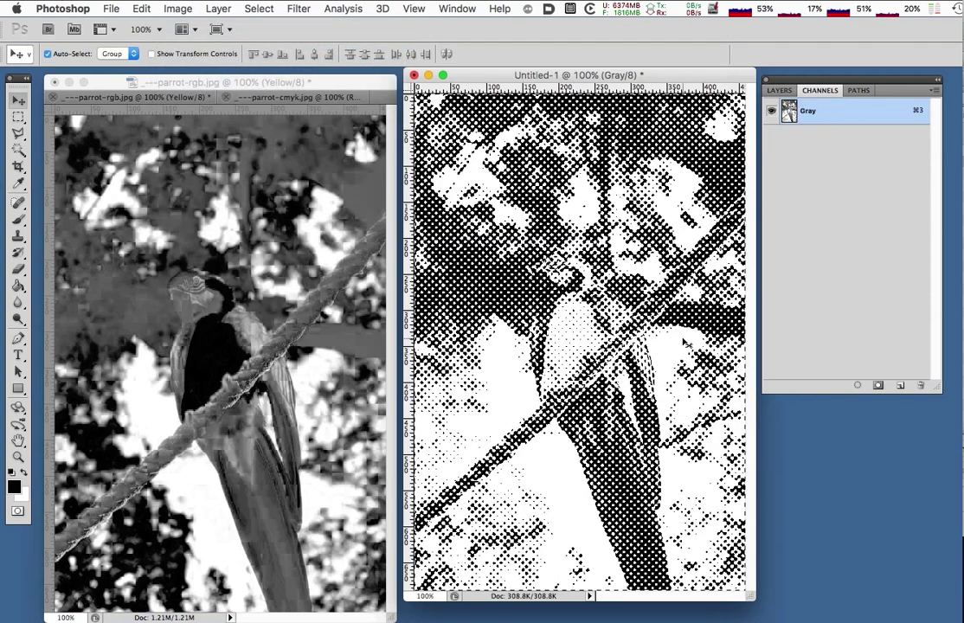
key("super+v")
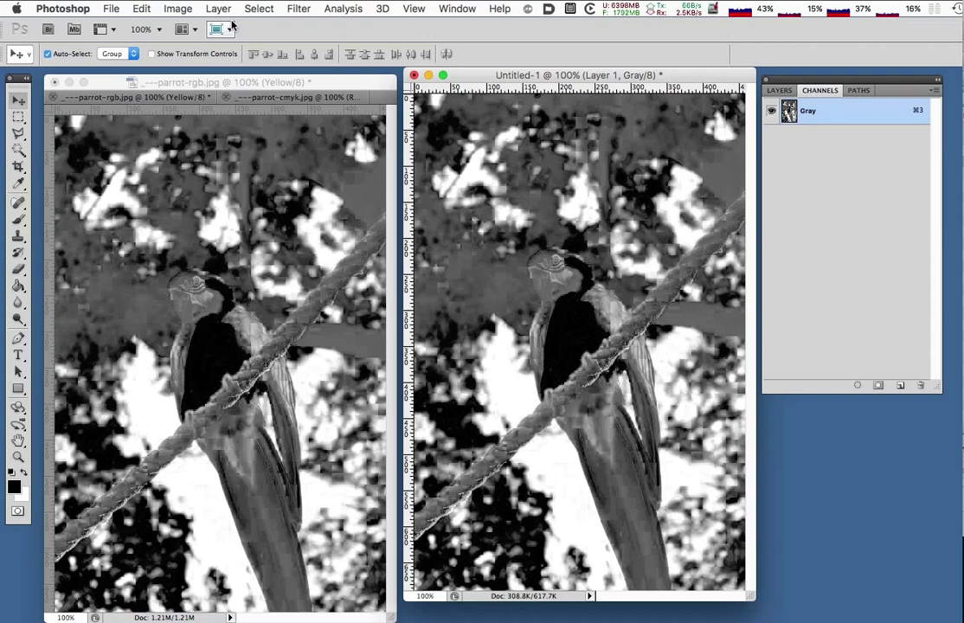
Flatten Untitled-1 into an 11 lpi, 60°, round-dot Bitmap halftone and copy it.
left_click(179, 10)
mouse_move(185, 26)
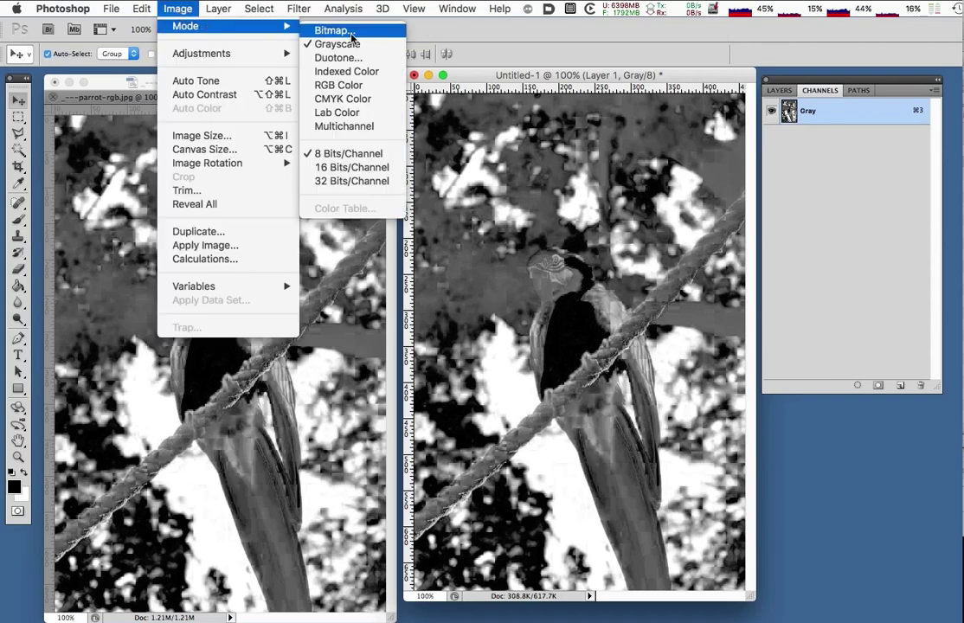
key("Return")
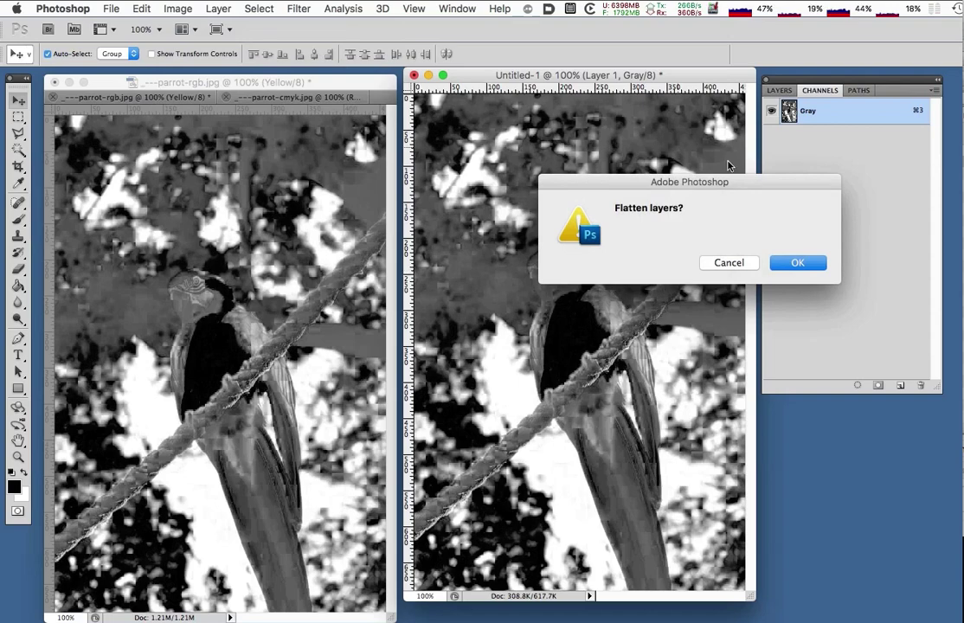
left_click(812, 264)
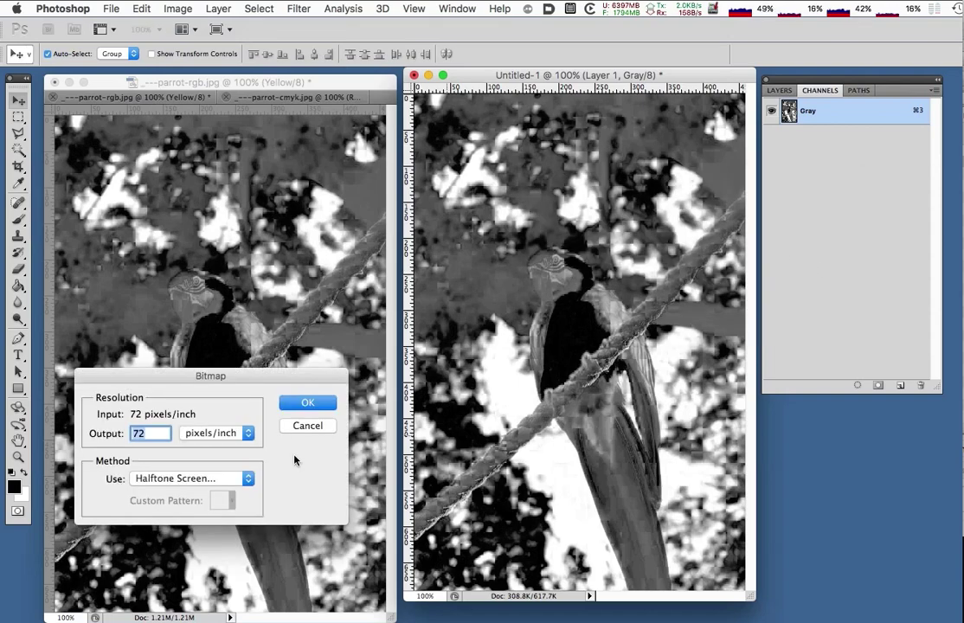
left_click(308, 404)
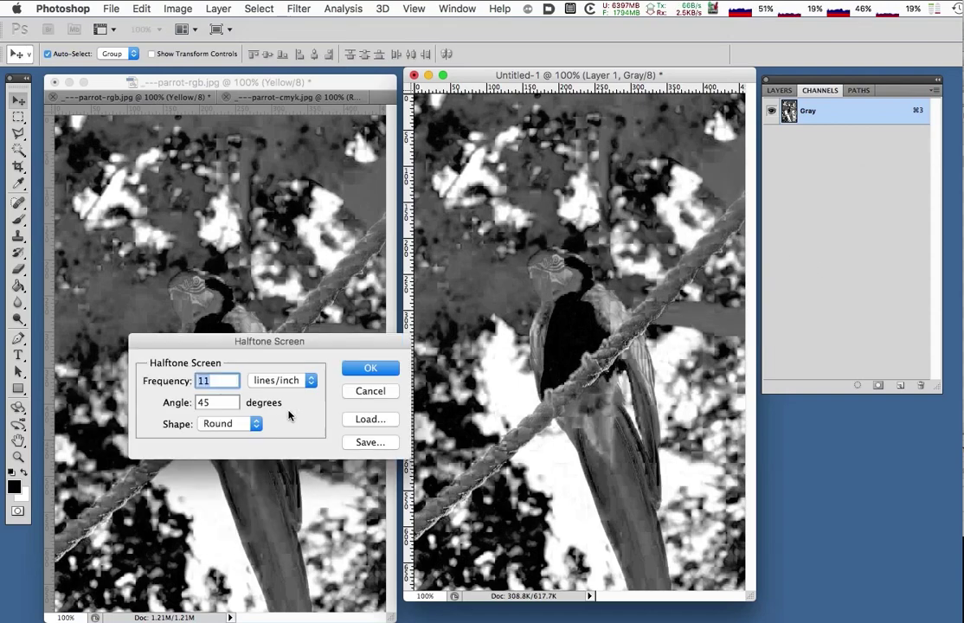
key("Tab")
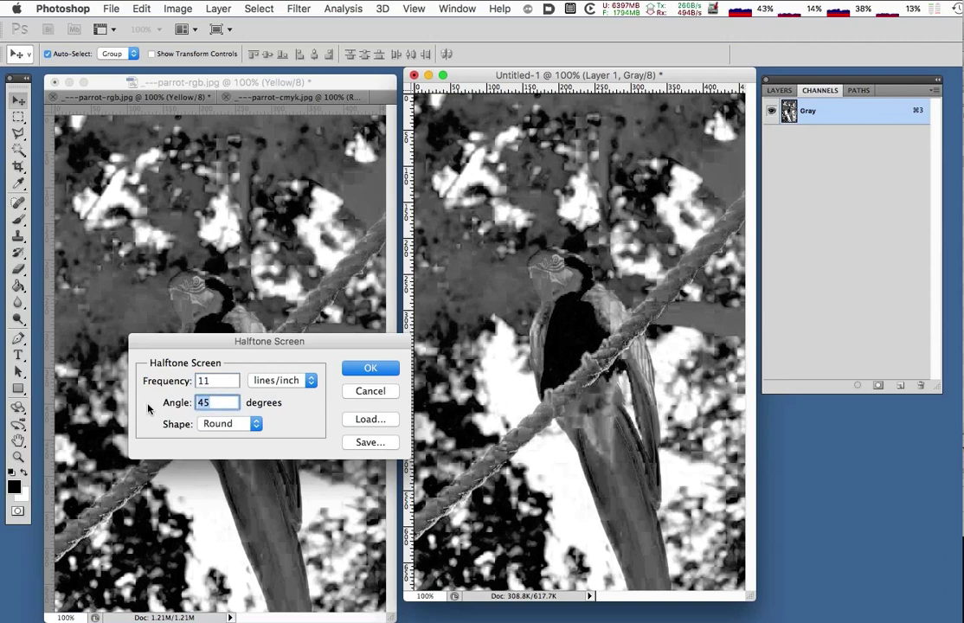
type("6")
type("0")
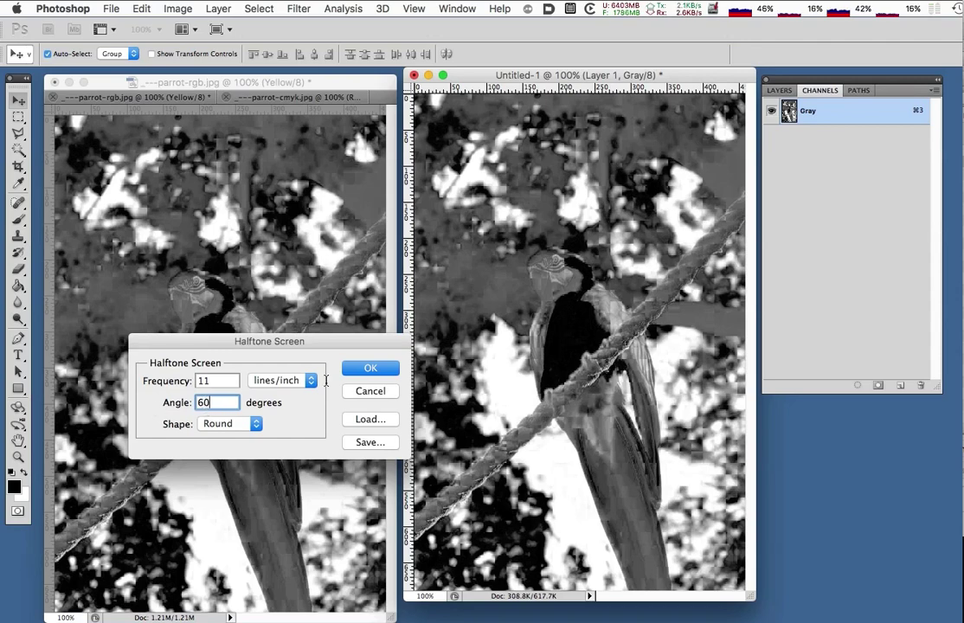
left_click(370, 369)
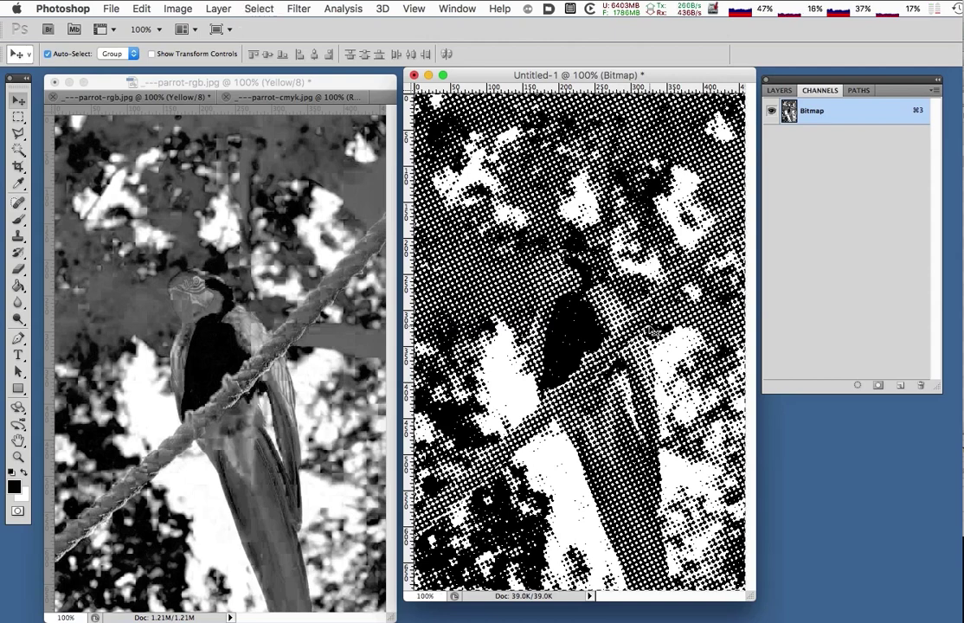
key("super+c")
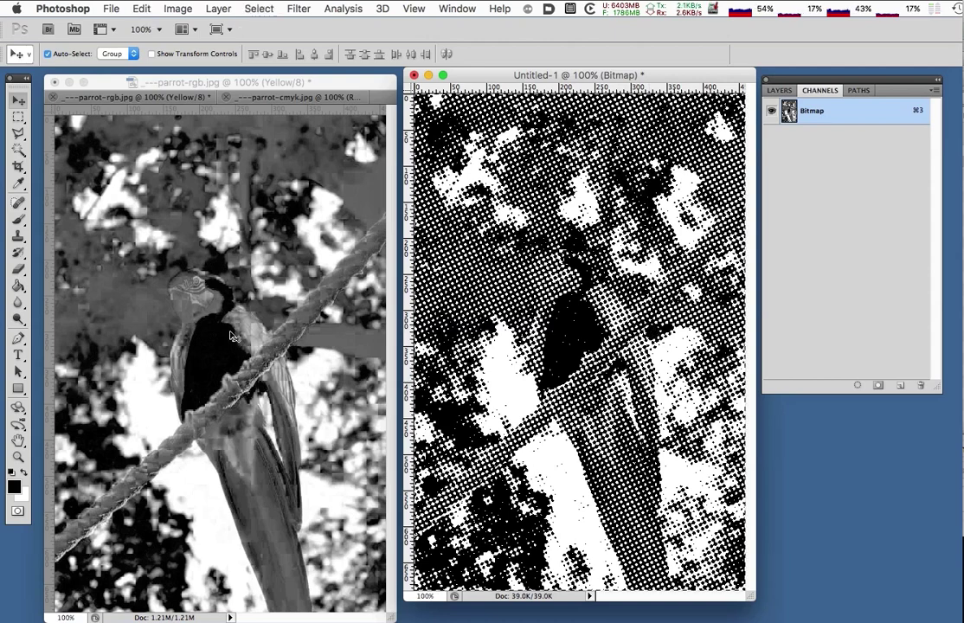
Paste the 60° halftone into parrot-rgb's Yellow channel and view the full CMYK composite.
left_click(231, 336)
key("super+a")
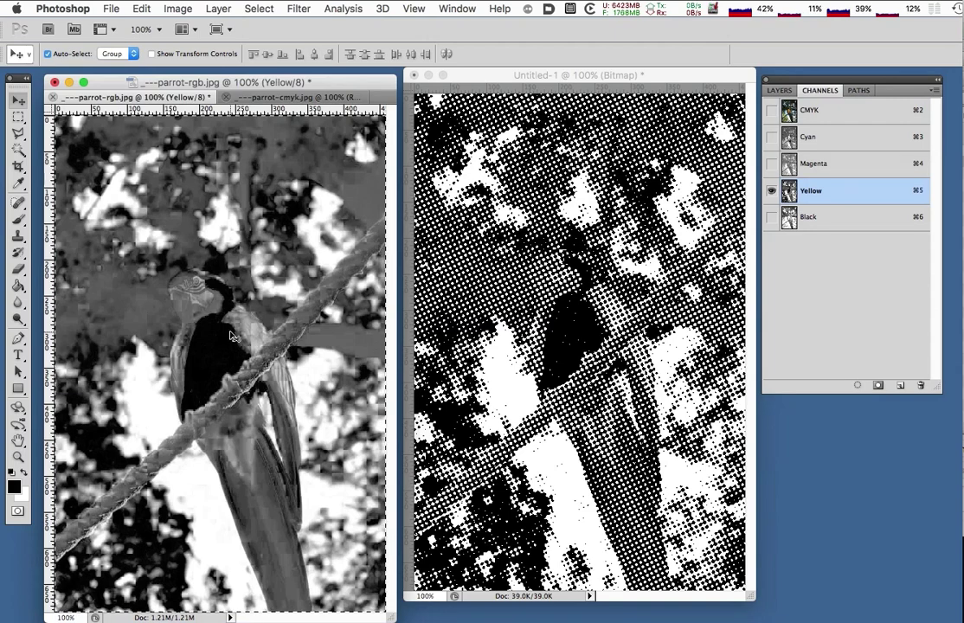
key("super+v")
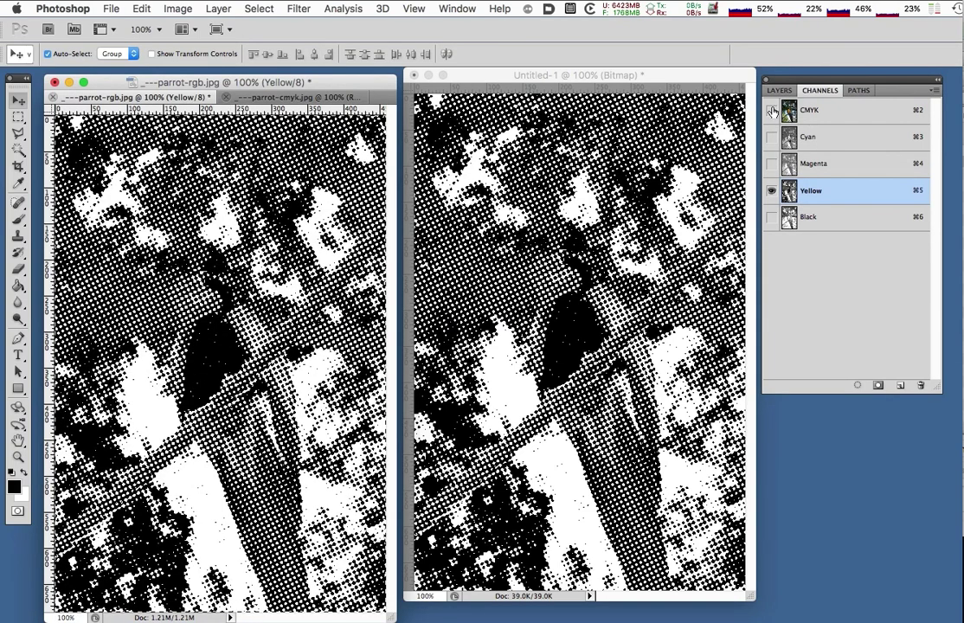
key("grave")
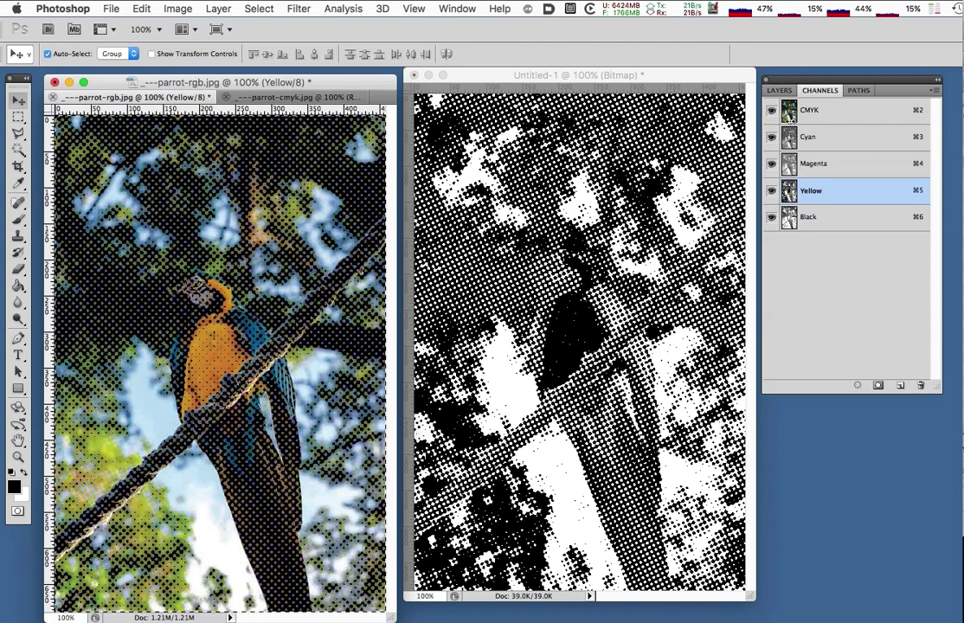
left_click(811, 112)
left_click(817, 193)
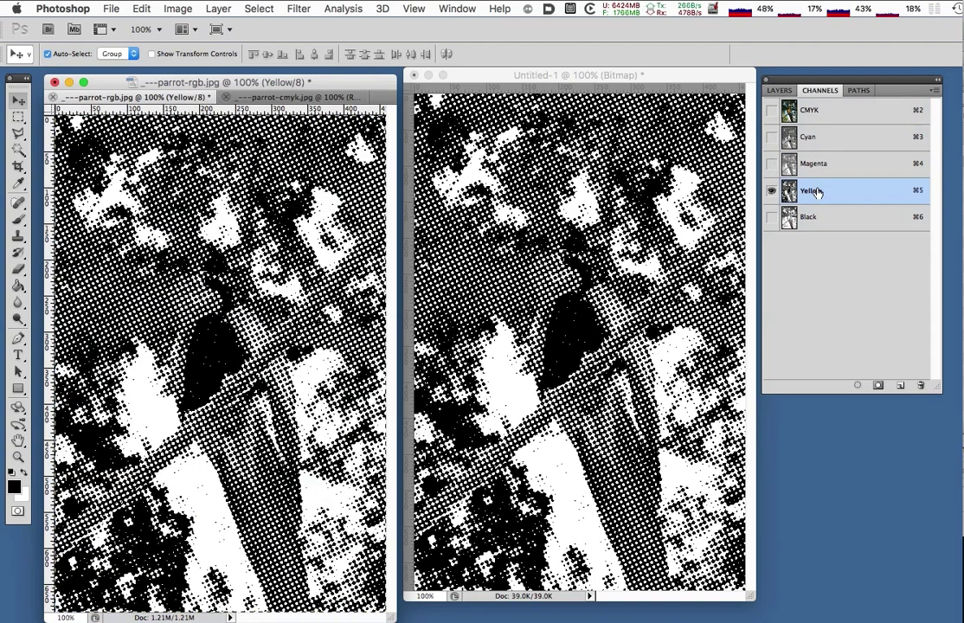
left_click(773, 113)
left_click(813, 112)
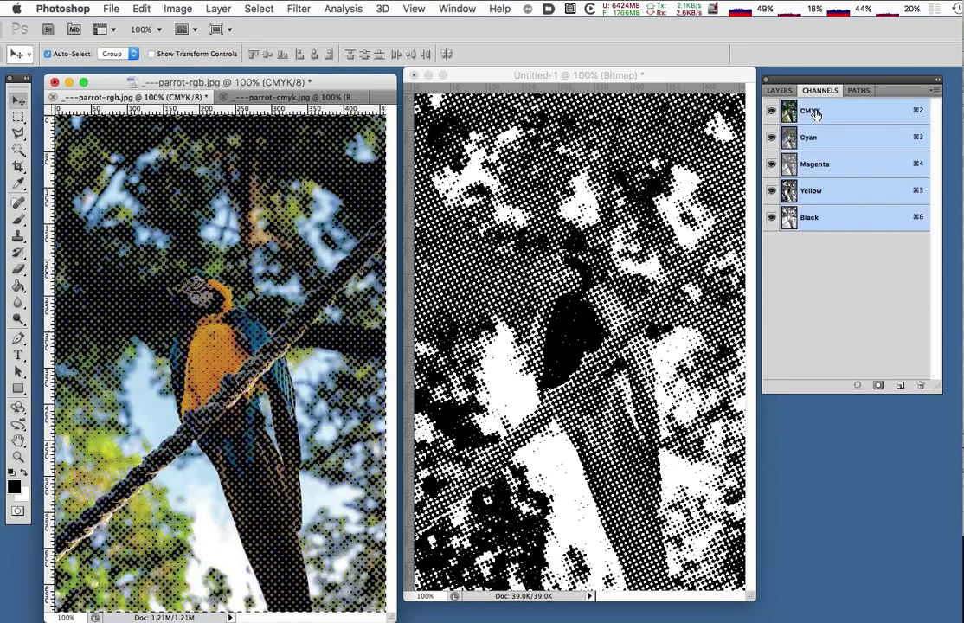
Copy the Magenta channel, return Untitled-1 to Grayscale, and paste Magenta as a new layer.
left_click(822, 167)
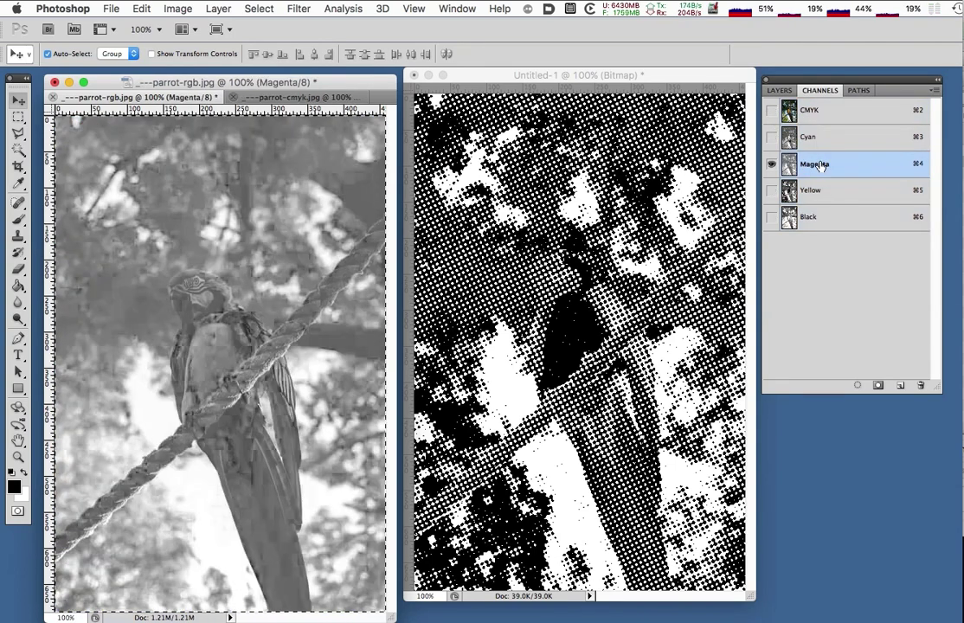
key("super+c")
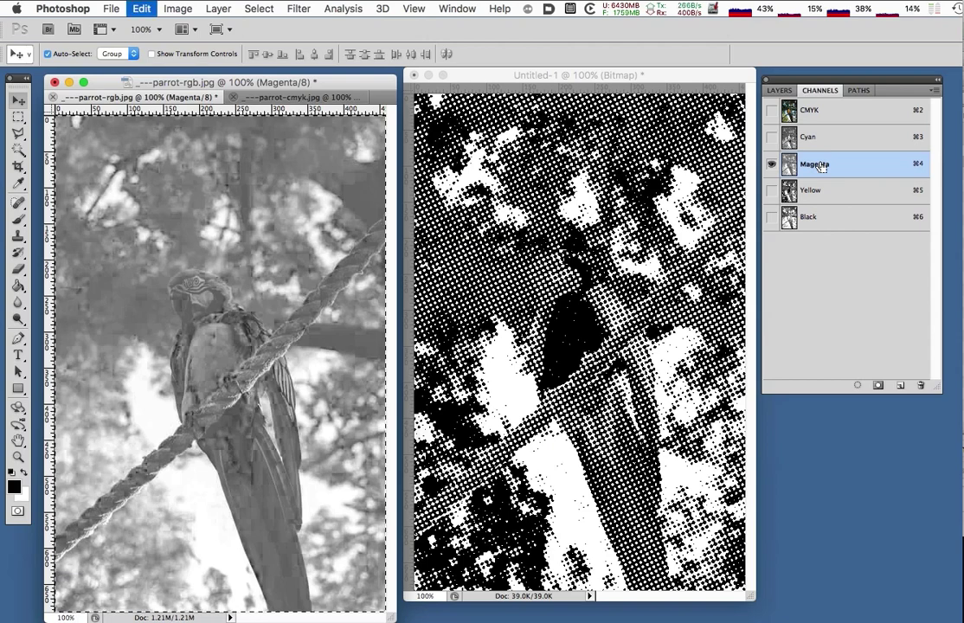
left_click(553, 176)
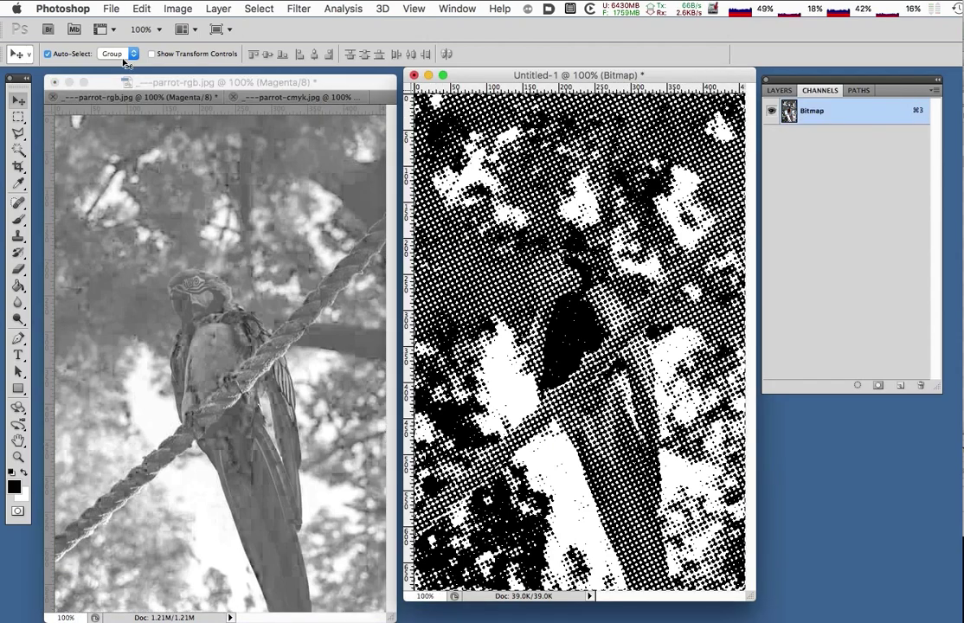
left_click(164, 8)
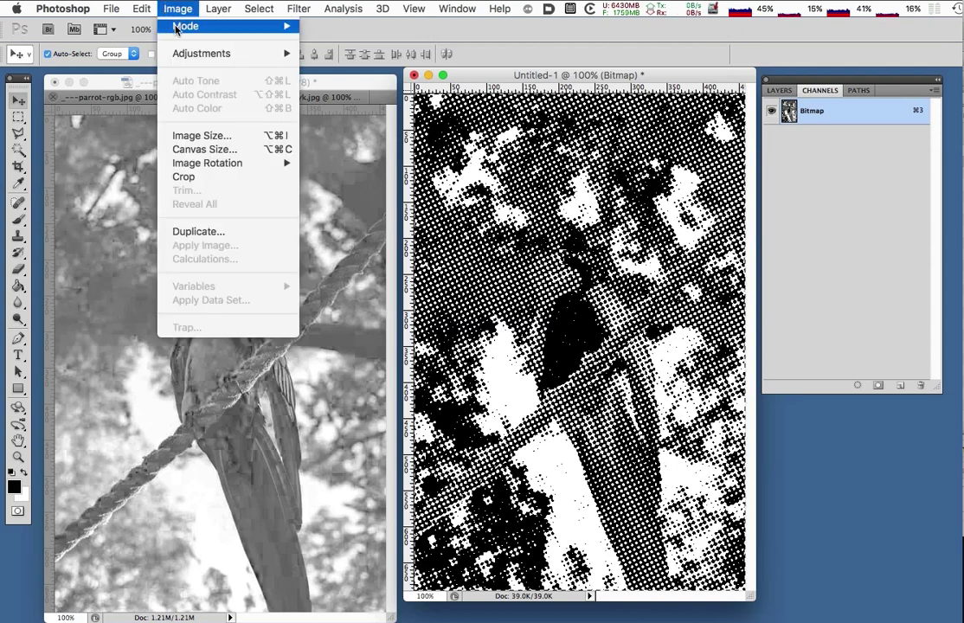
mouse_move(185, 26)
left_click(343, 44)
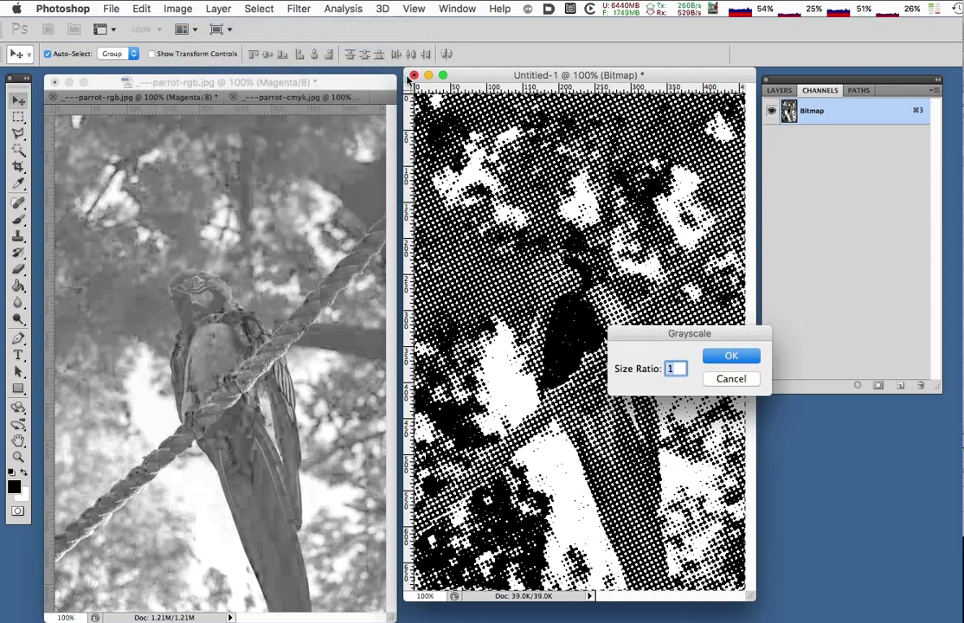
left_click(730, 357)
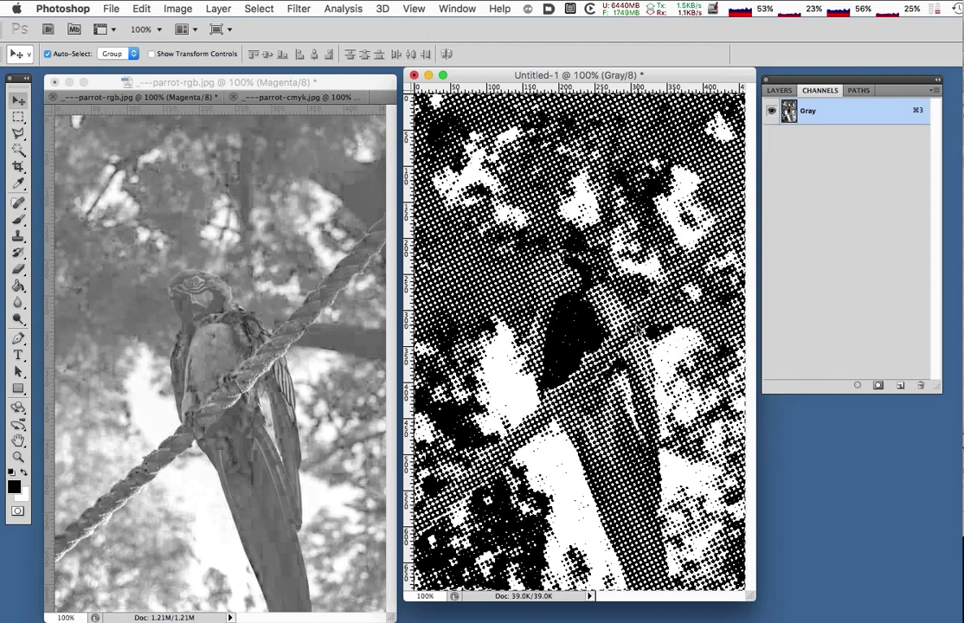
key("super+v")
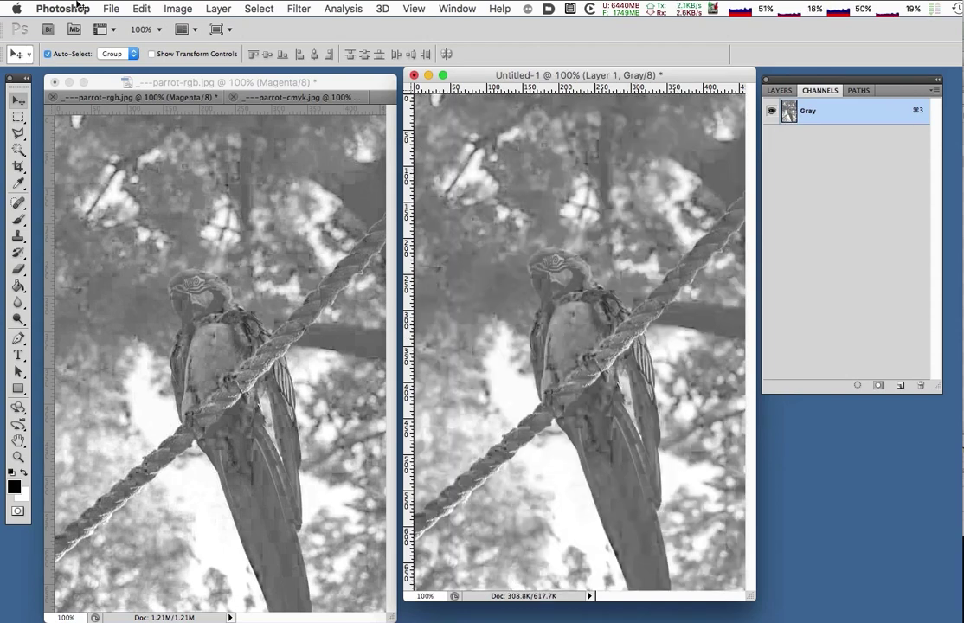
Flatten the Magenta copy into an 11 lpi, 75°, round-dot Bitmap halftone and select all.
left_click(173, 8)
mouse_move(185, 26)
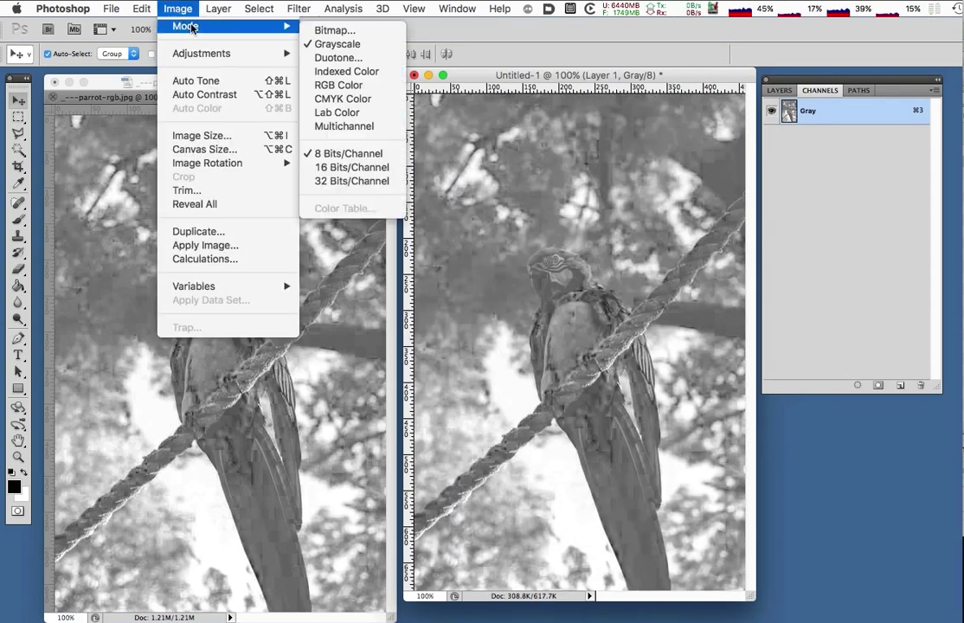
left_click(354, 31)
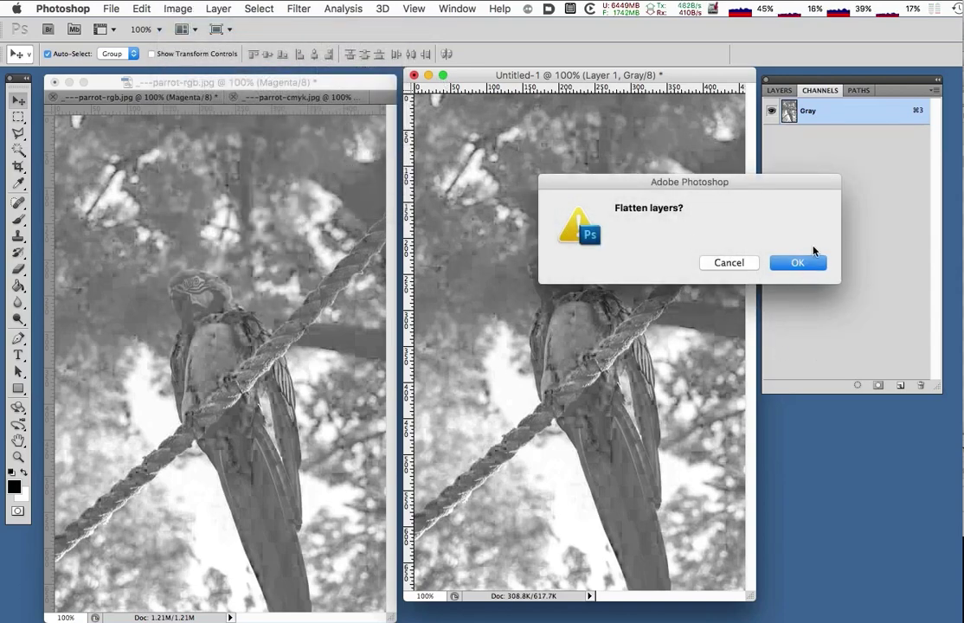
left_click(811, 262)
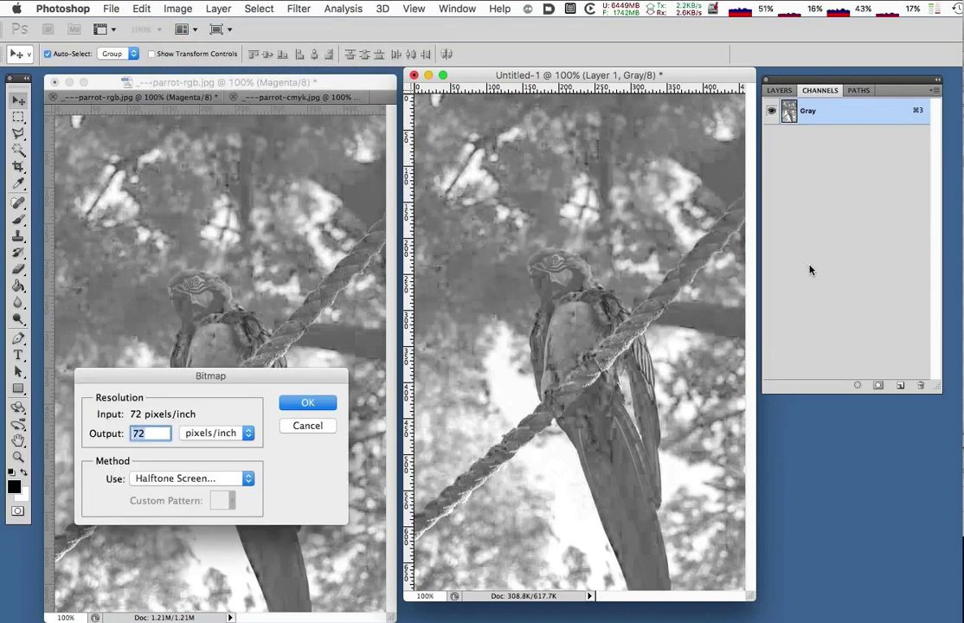
left_click(310, 404)
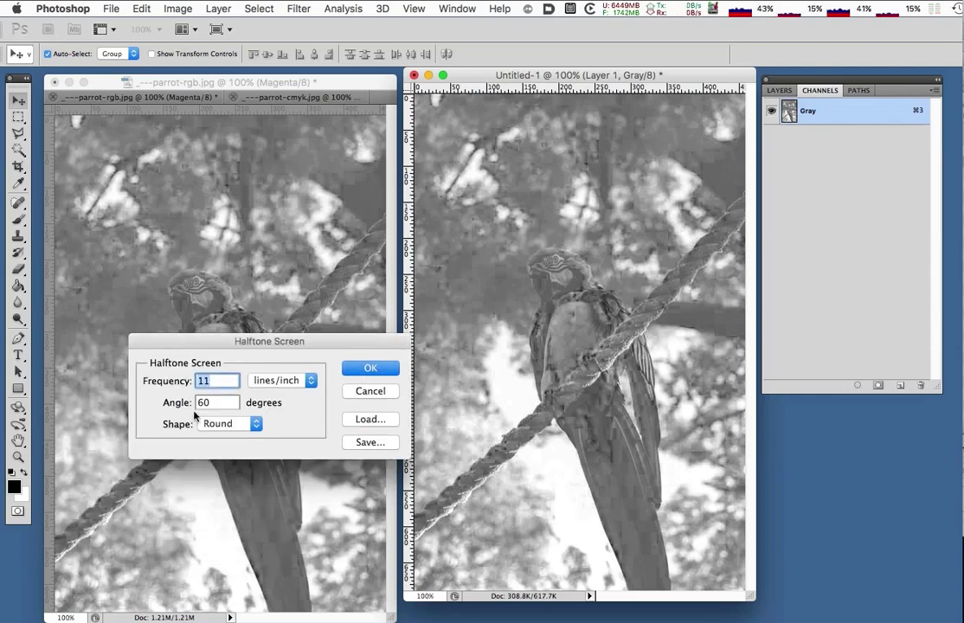
key("Tab")
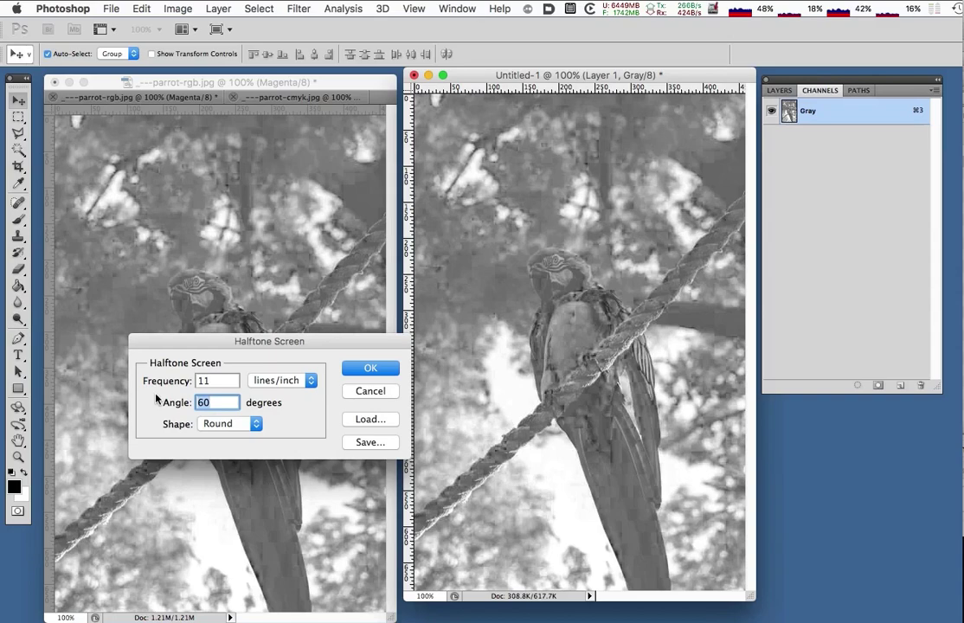
type("75")
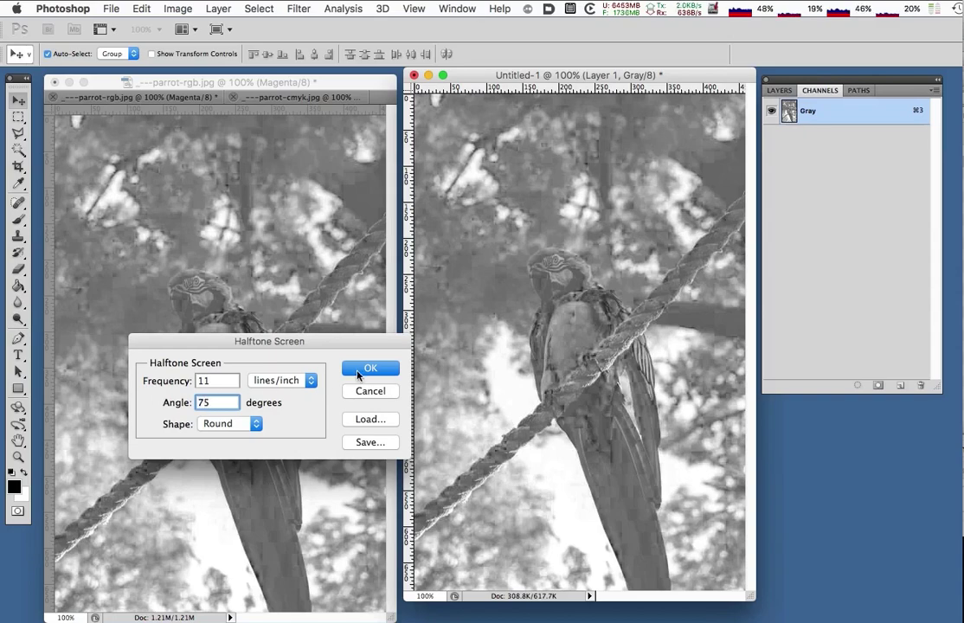
left_click(367, 368)
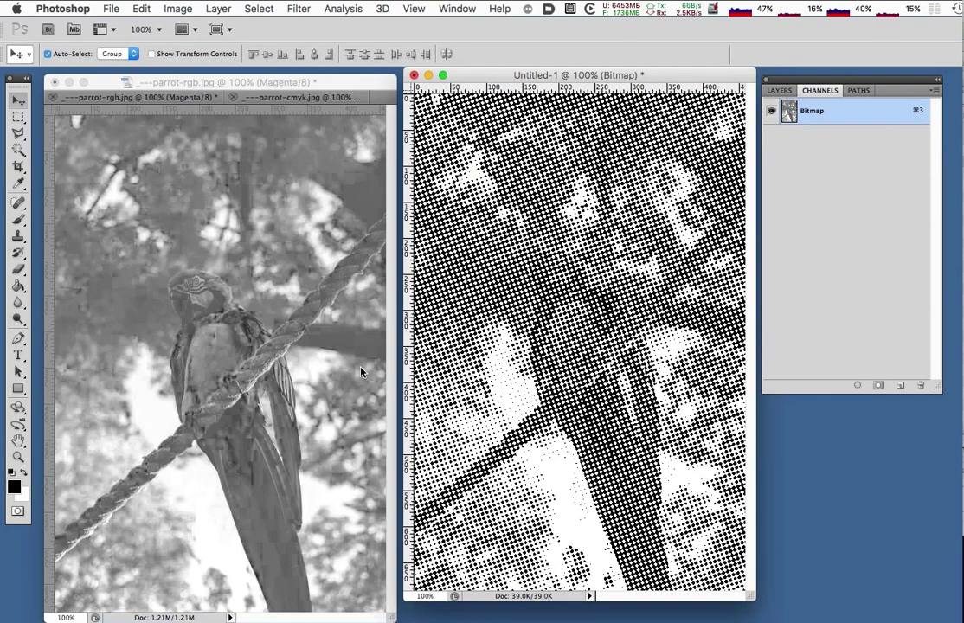
key("super+a")
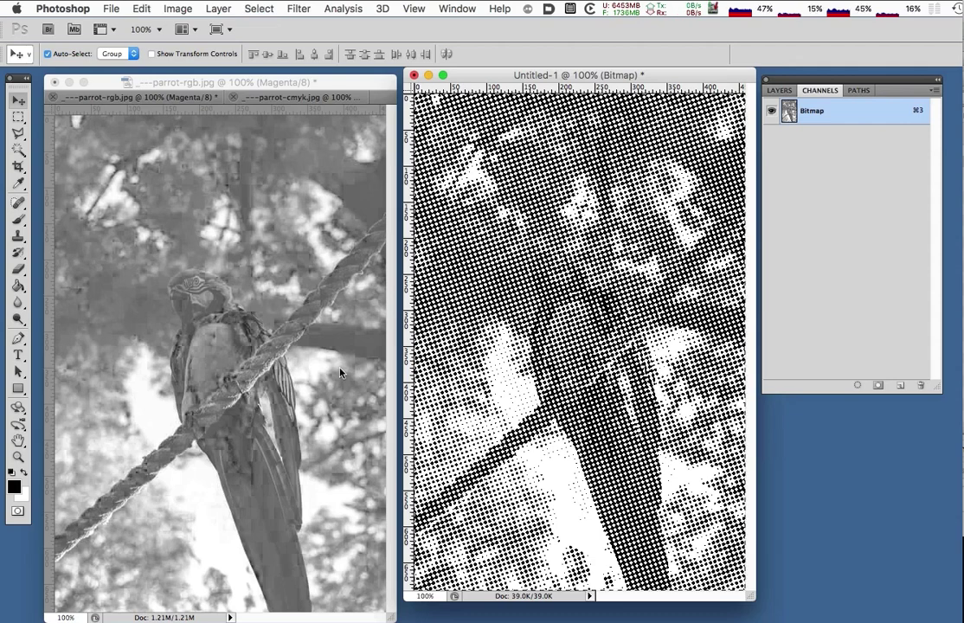
Paste the 75° halftone dots into the parrot's Magenta channel and show the full CMYK composite.
left_click(258, 362)
key("super+a")
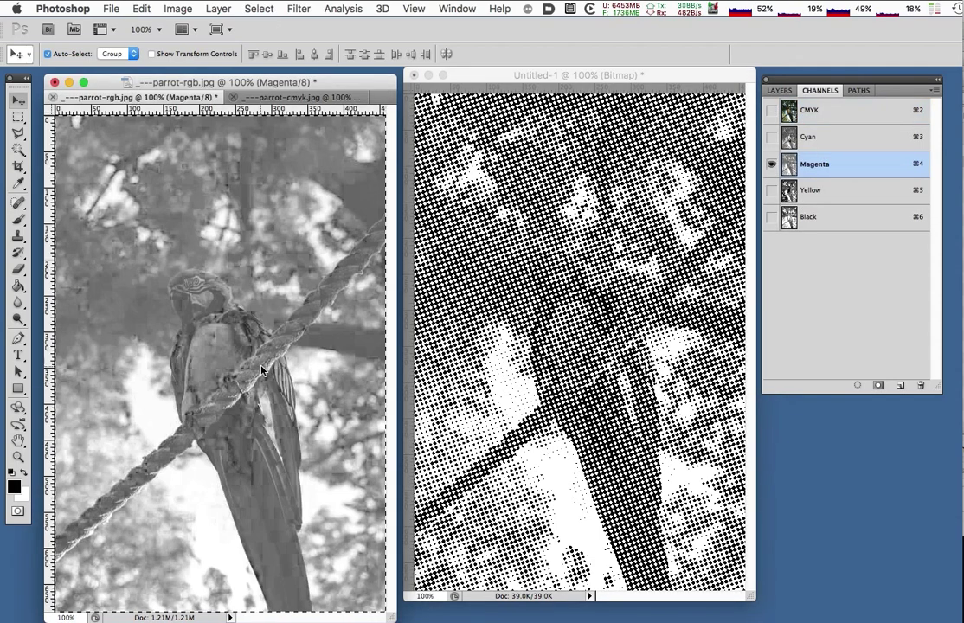
key("super+v")
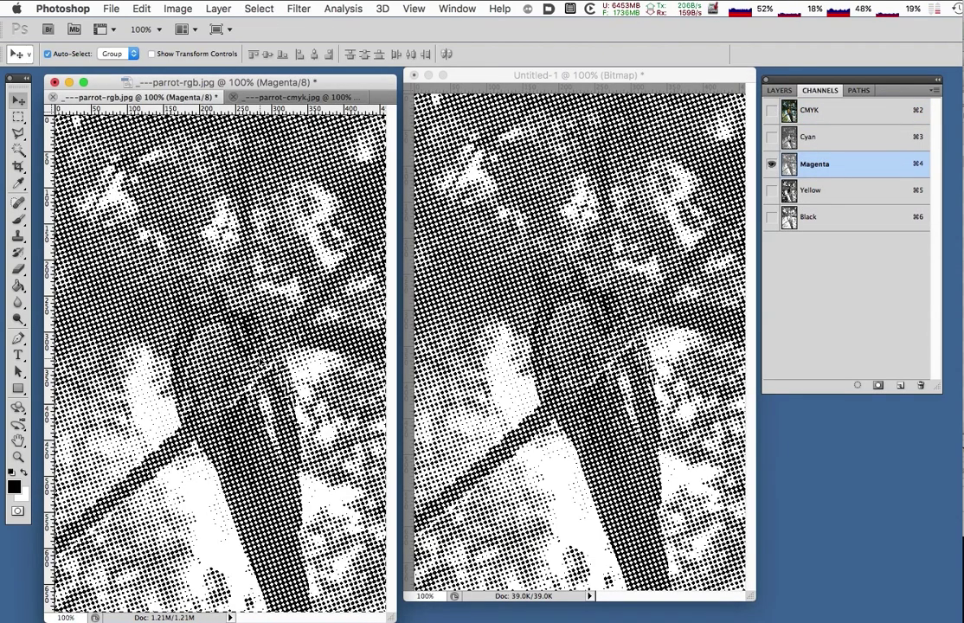
left_click(770, 110)
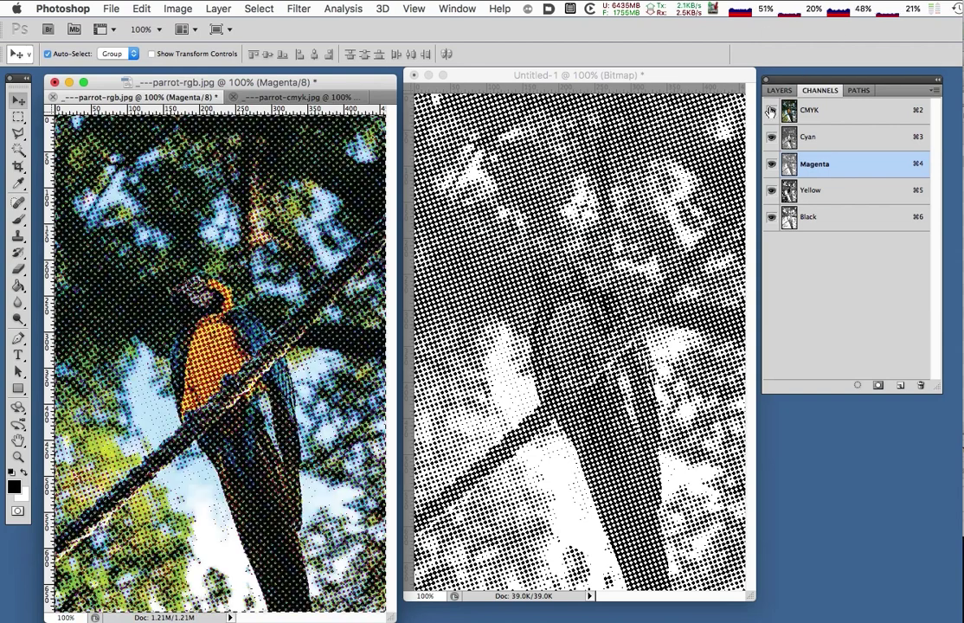
left_click(836, 142)
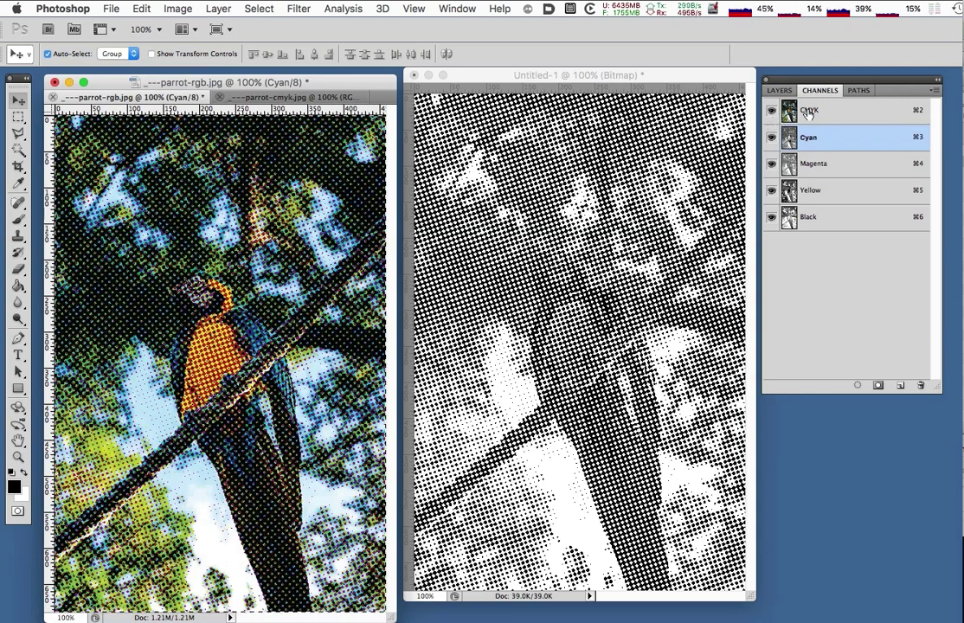
Revert Untitled-1 to Grayscale mode and paste the parrot's Cyan channel into it.
key("super+2")
left_click(811, 138)
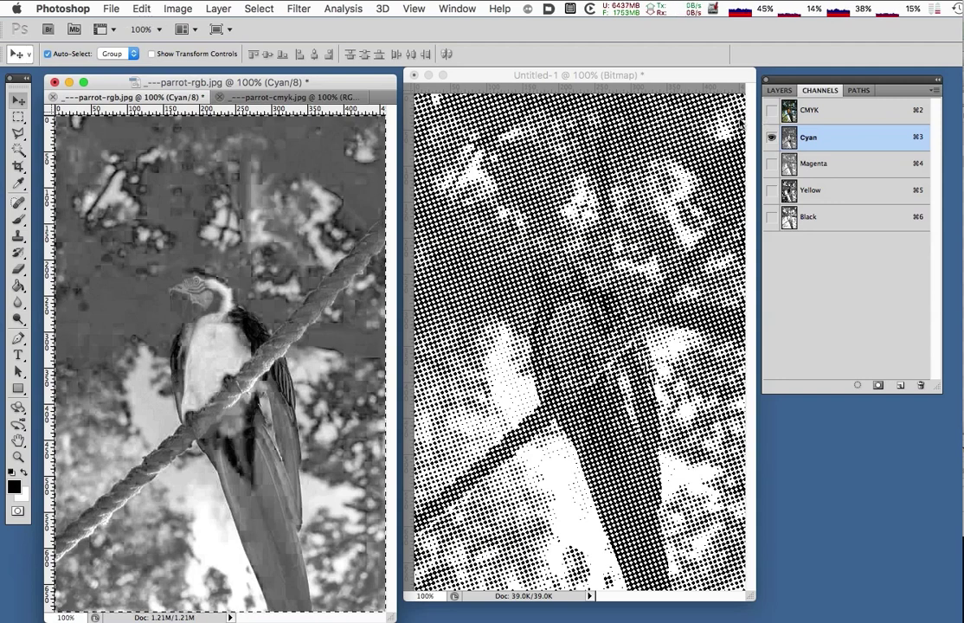
left_click(630, 109)
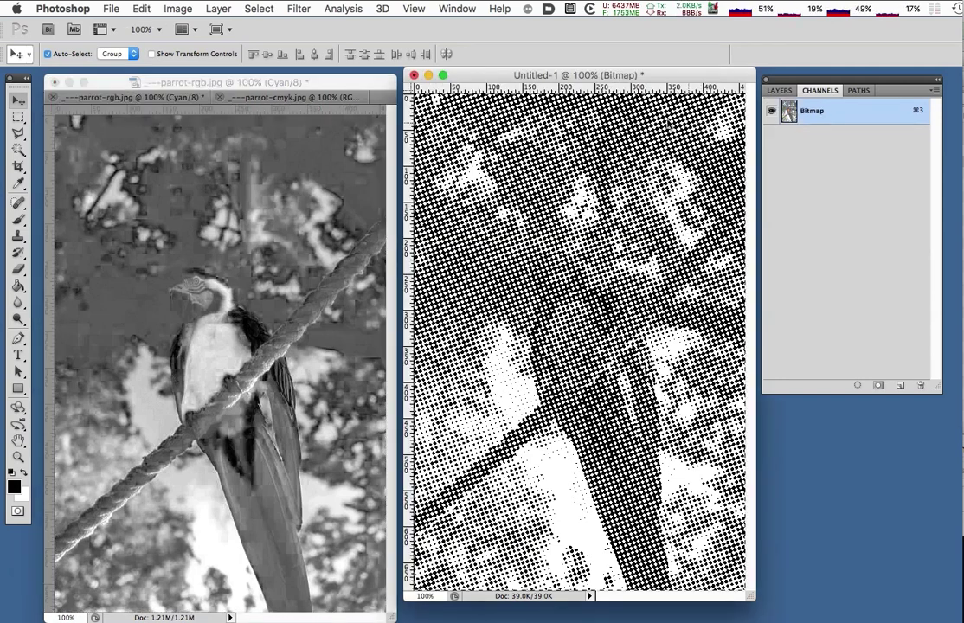
left_click(173, 8)
mouse_move(186, 26)
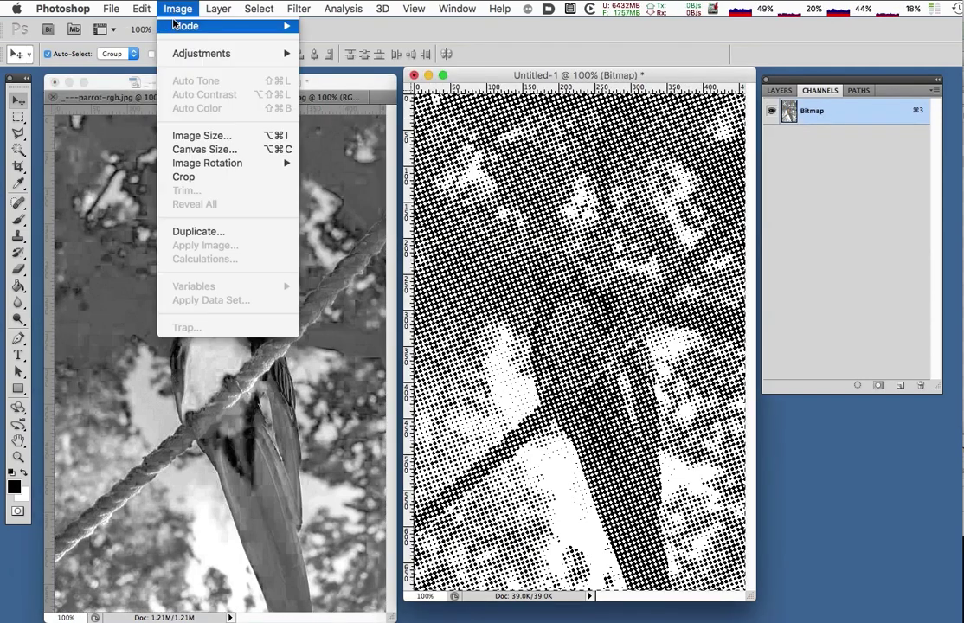
left_click(341, 43)
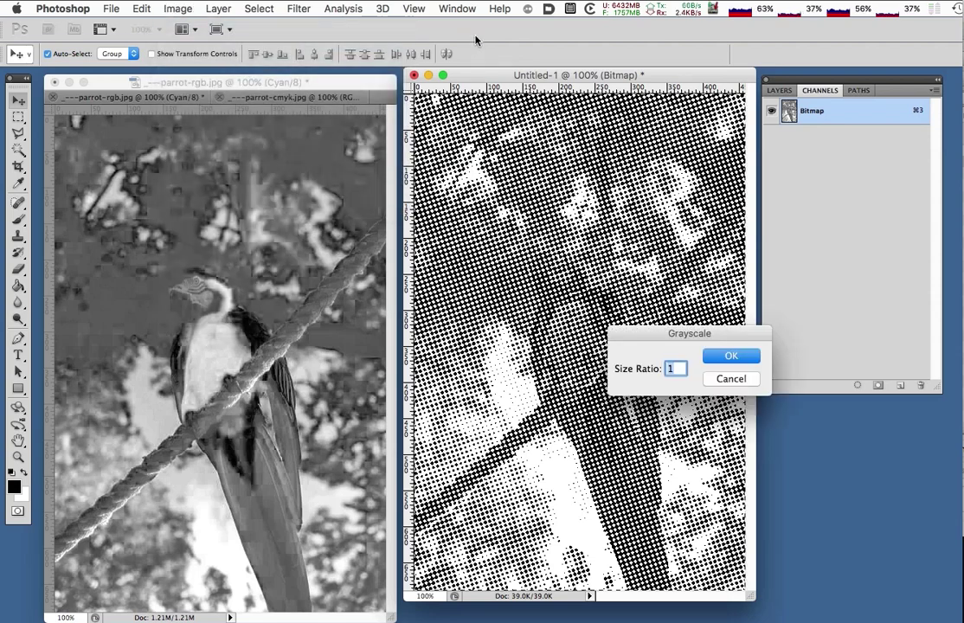
left_click(736, 356)
key("ctrl+v")
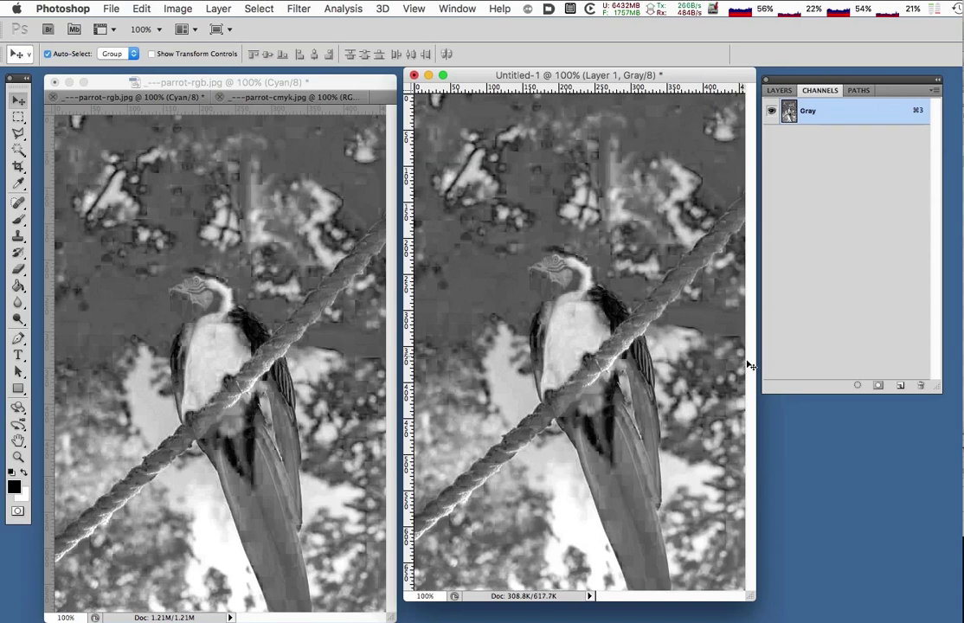
Flatten and convert the Cyan copy to Bitmap with an 11 lpi round-dot halftone screen at 105°.
left_click(170, 10)
mouse_move(185, 26)
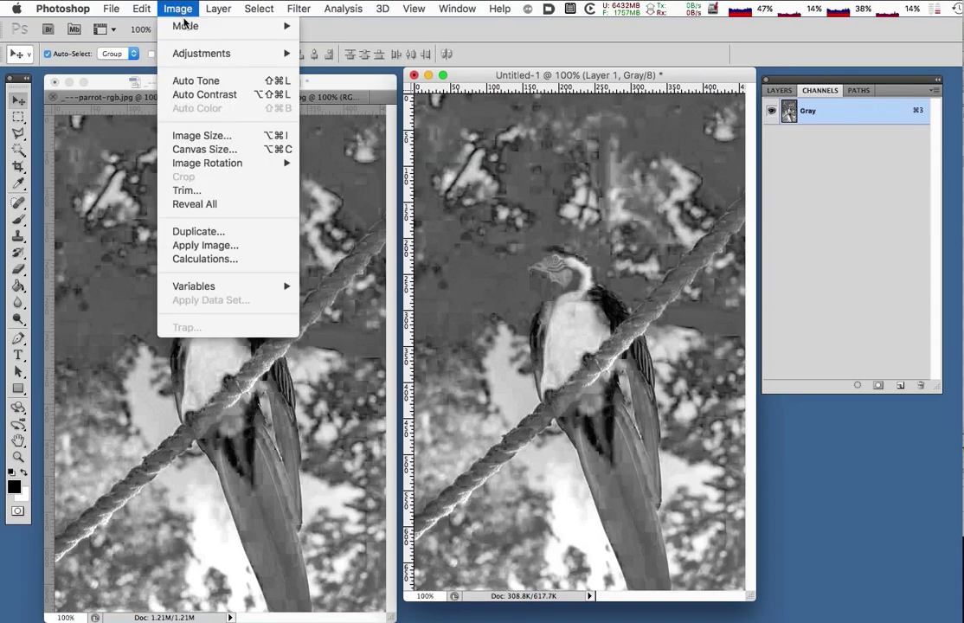
left_click(335, 30)
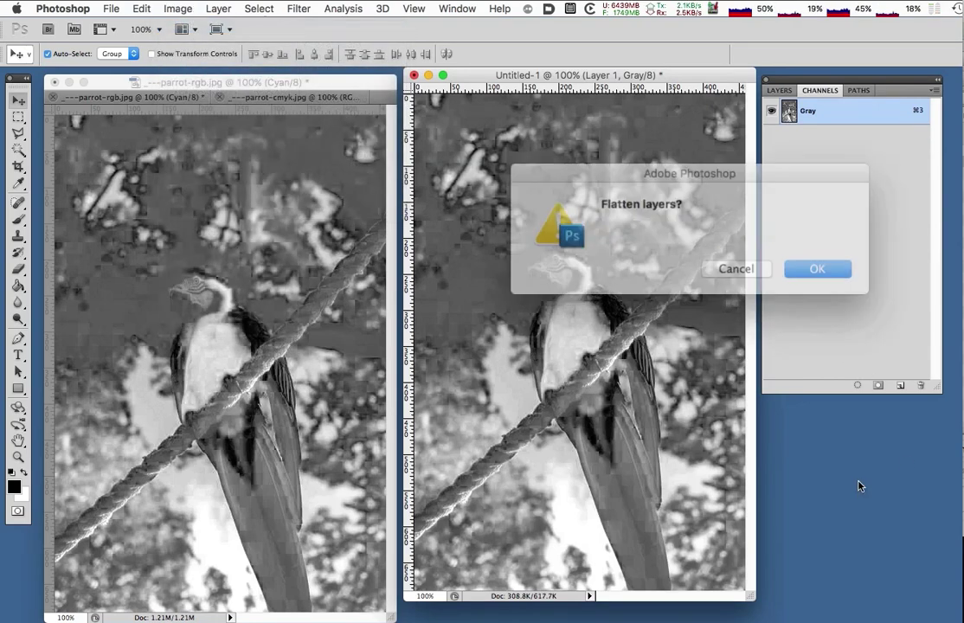
left_click(800, 264)
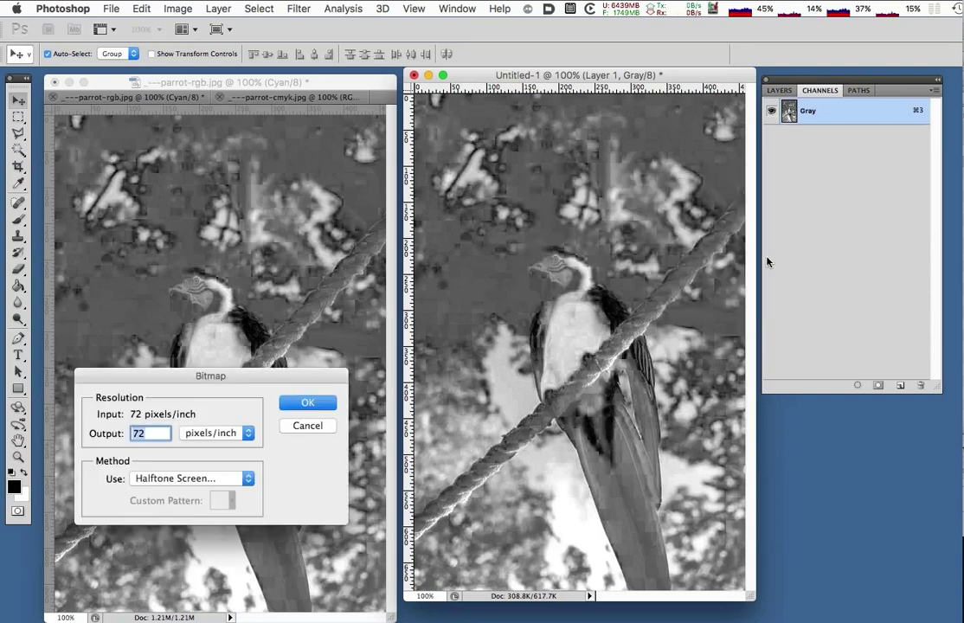
left_click(317, 407)
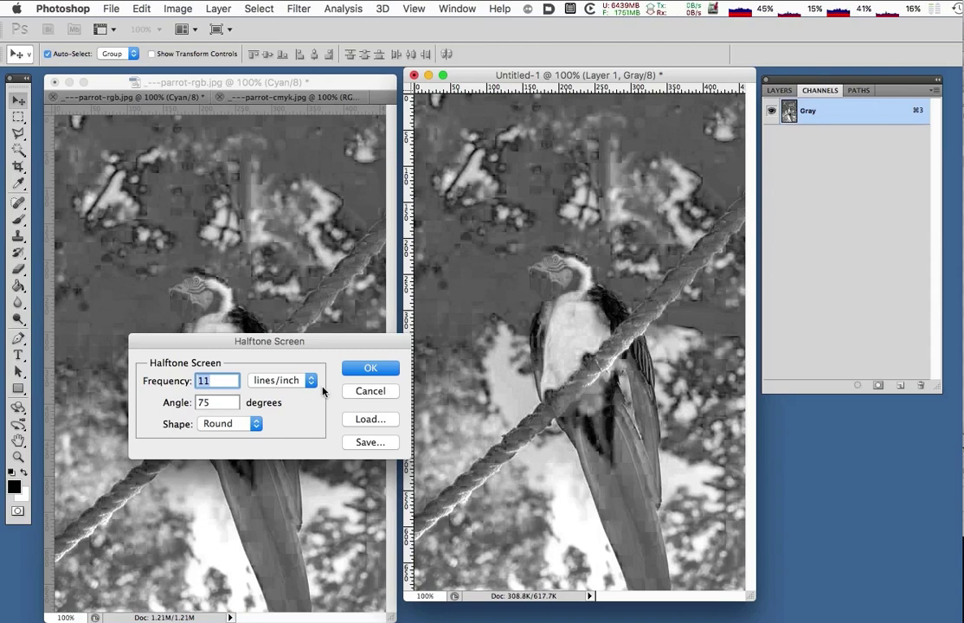
left_click(355, 372)
key("Tab")
type("105")
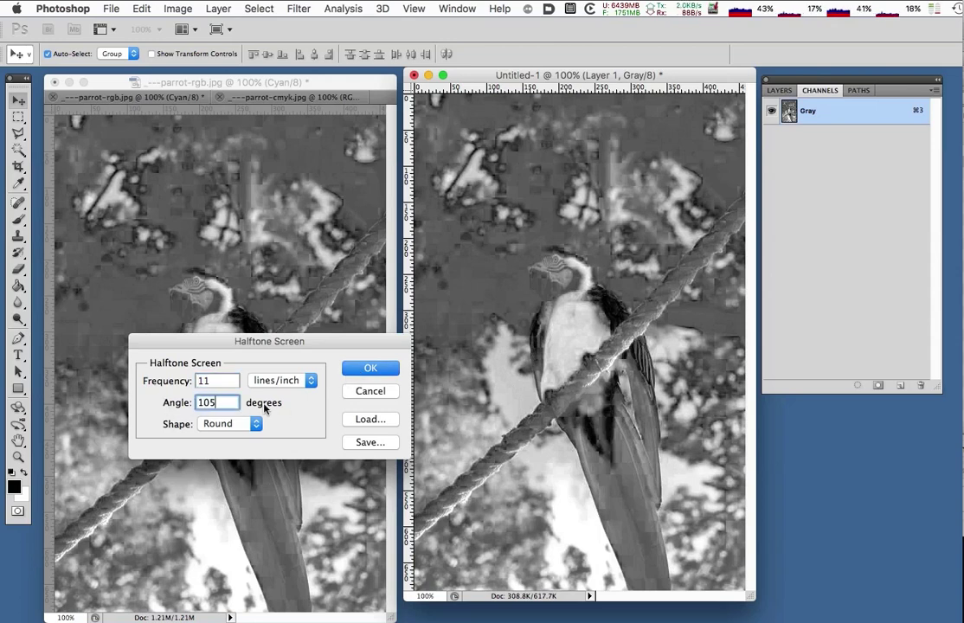
left_click(370, 369)
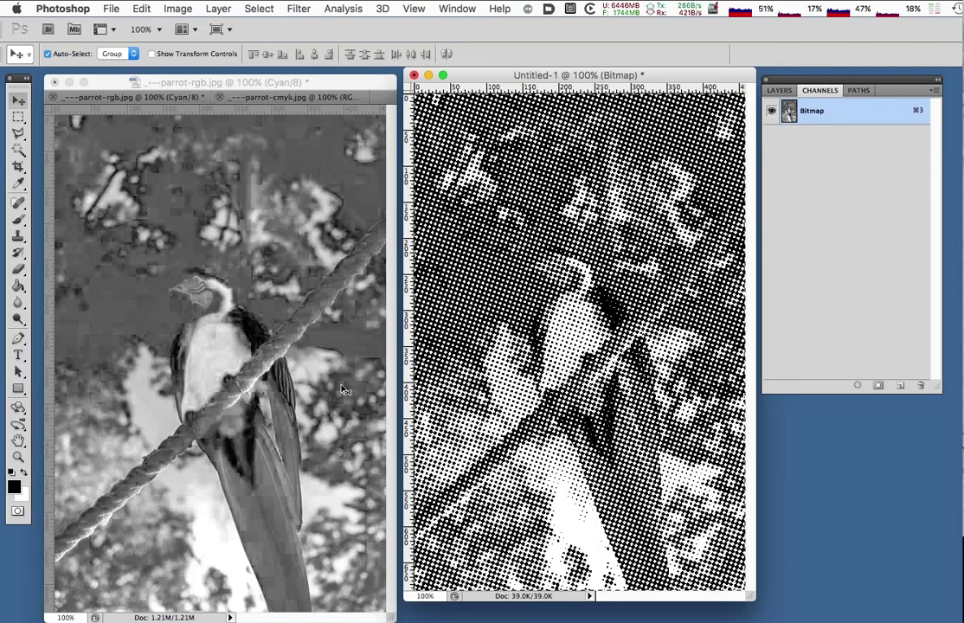
Paste the 105° dots into the parrot's Cyan channel, show the CMYK composite, and deselect.
left_click(378, 391)
key("super+v")
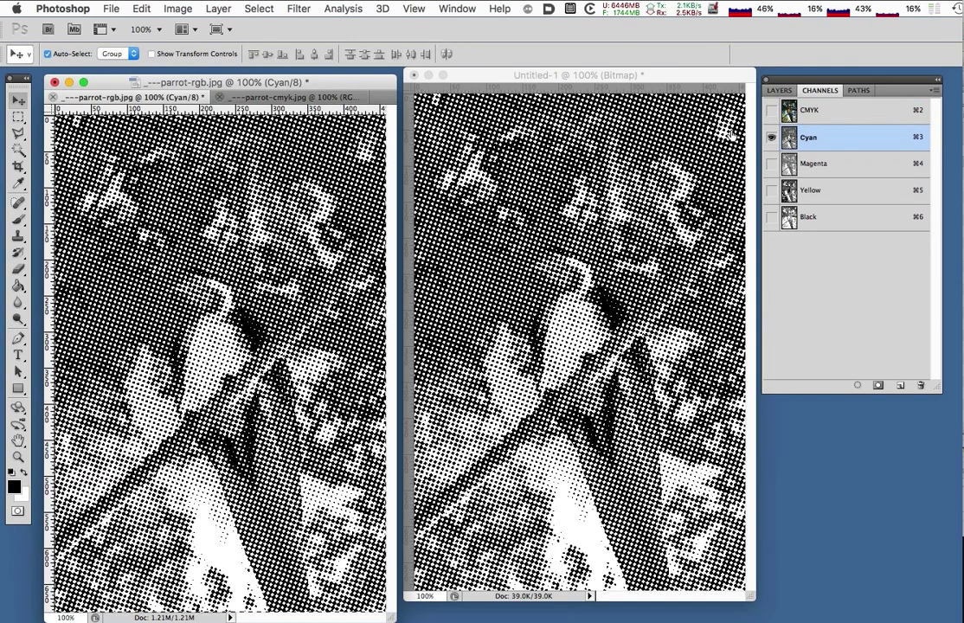
left_click(771, 110)
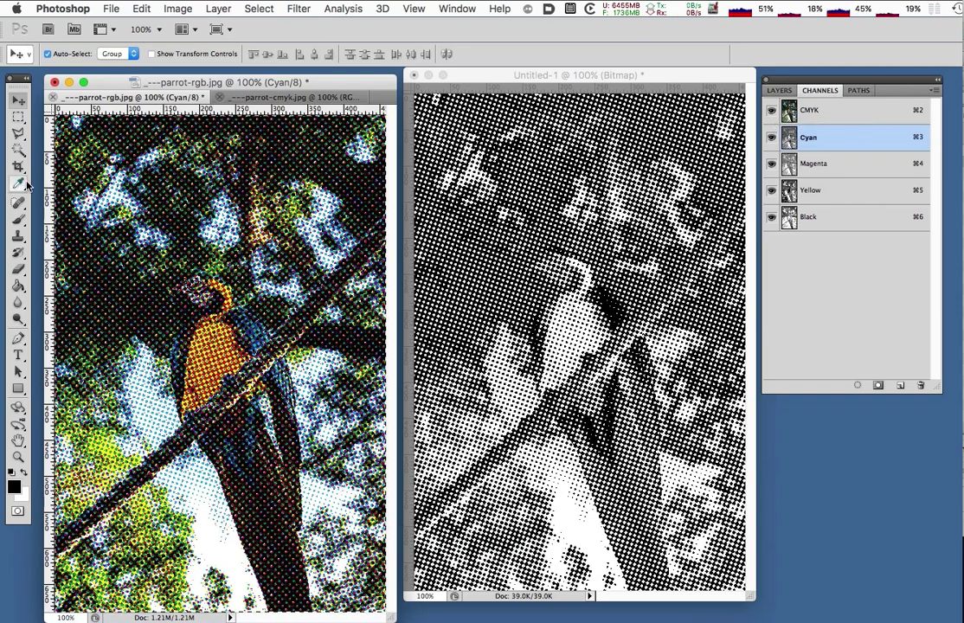
key("super+d")
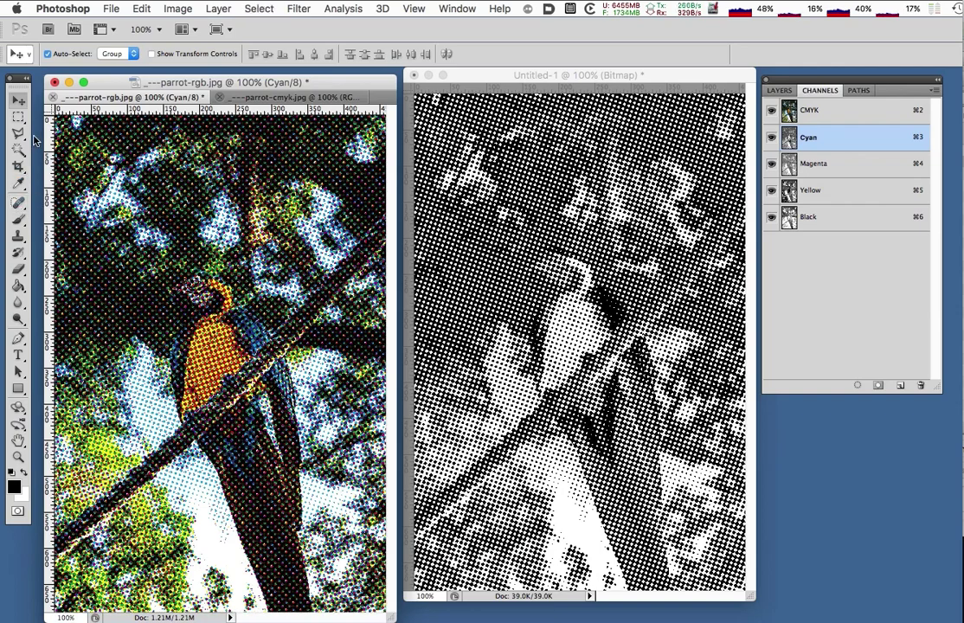
left_click(17, 116)
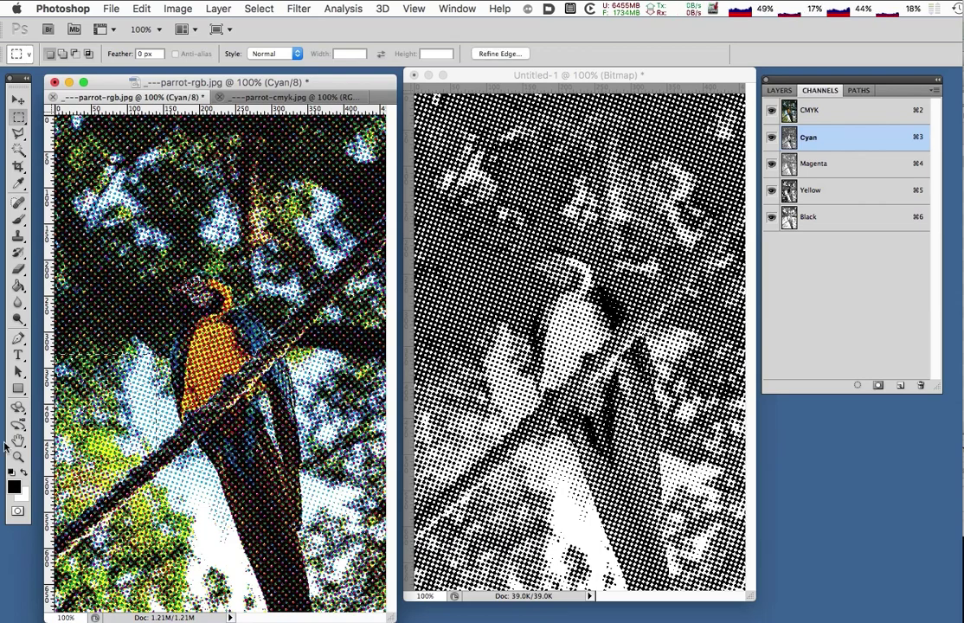
left_click_drag(55, 356, 155, 424)
key("super+plus")
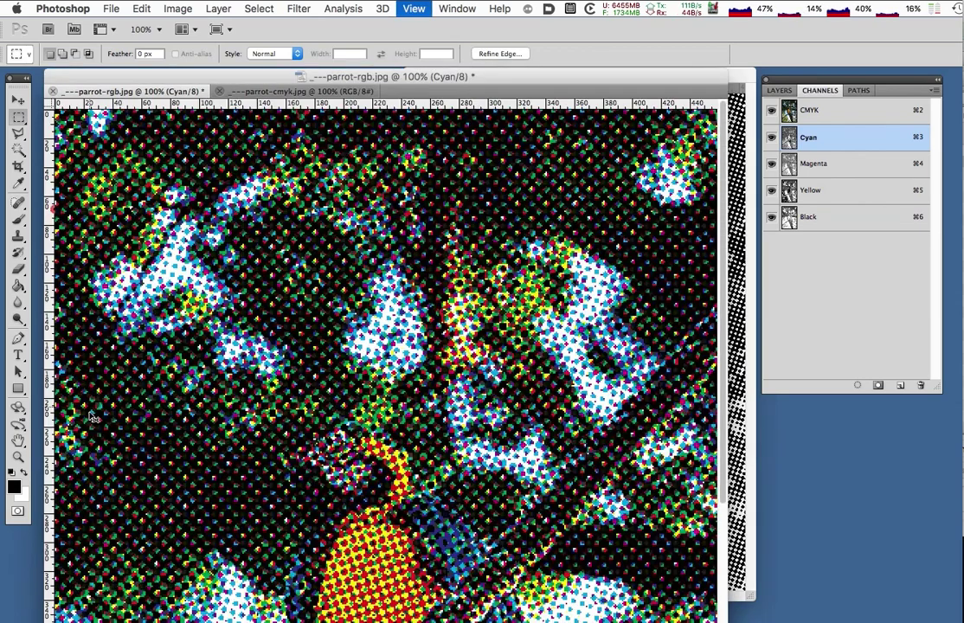
key("super+plus")
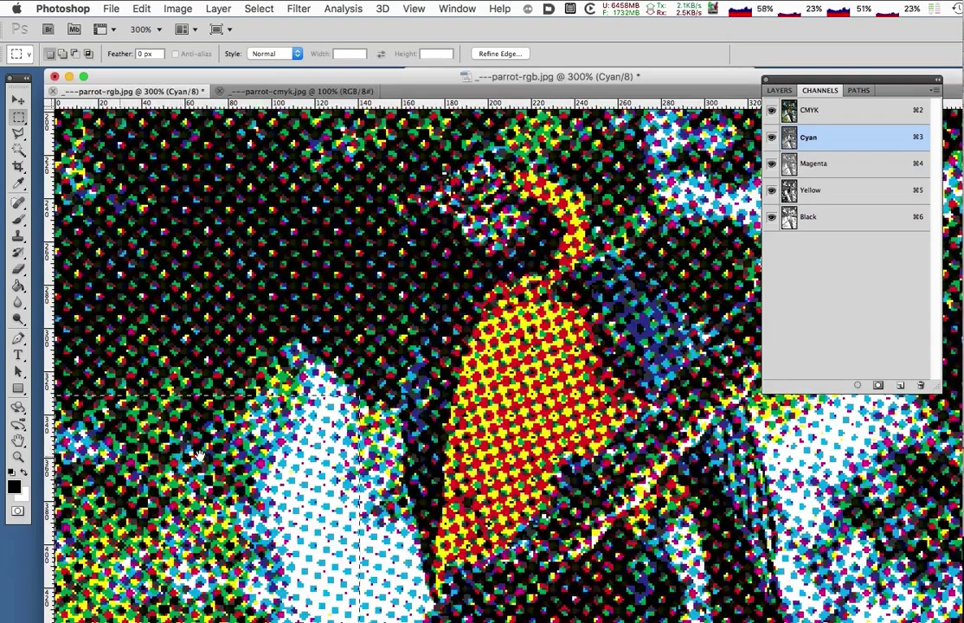
left_click_drag(438, 454, 439, 445)
left_click_drag(360, 380, 56, 619)
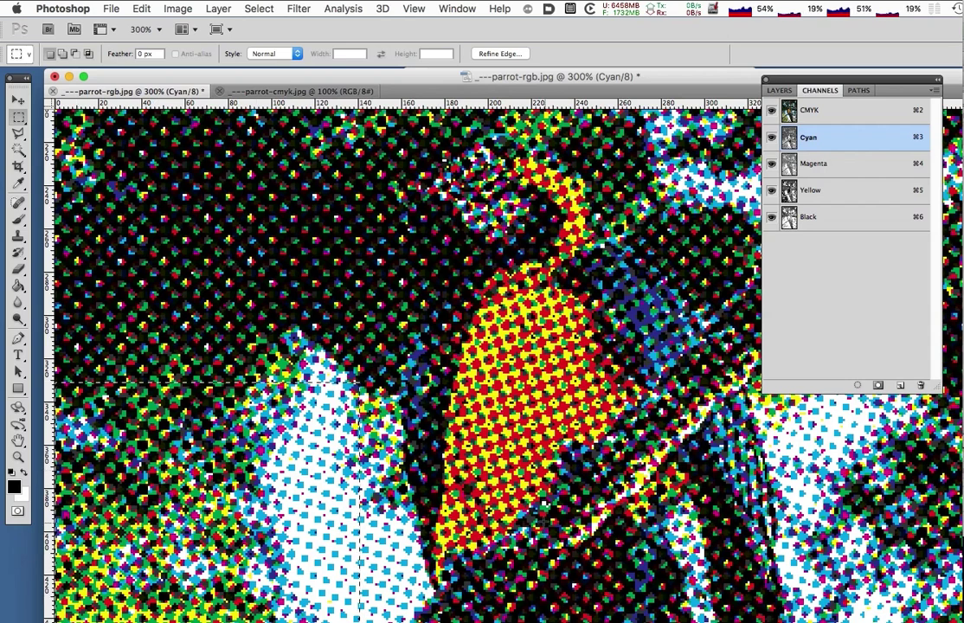
key("super+minus")
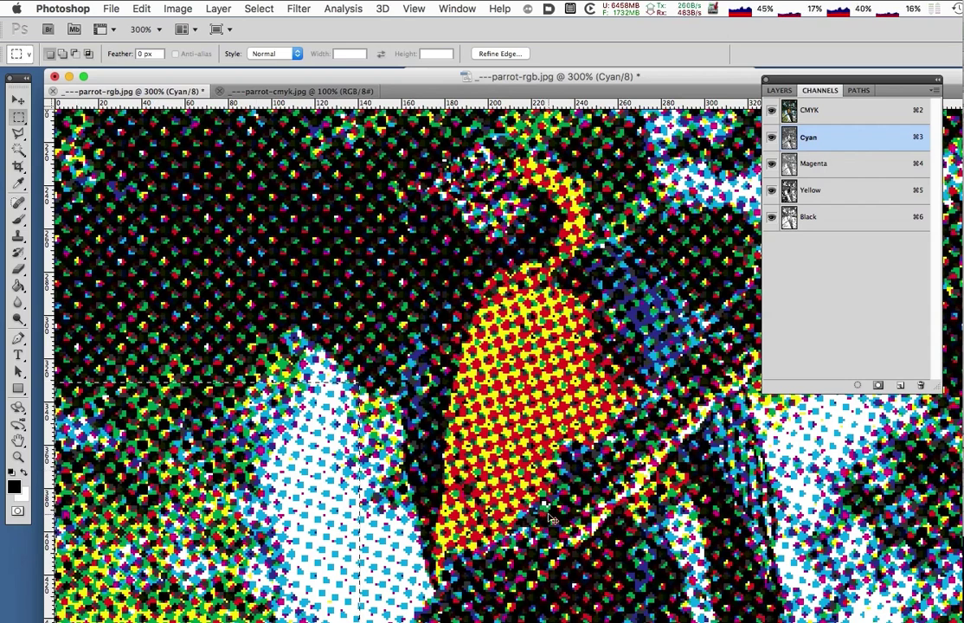
key("super+0")
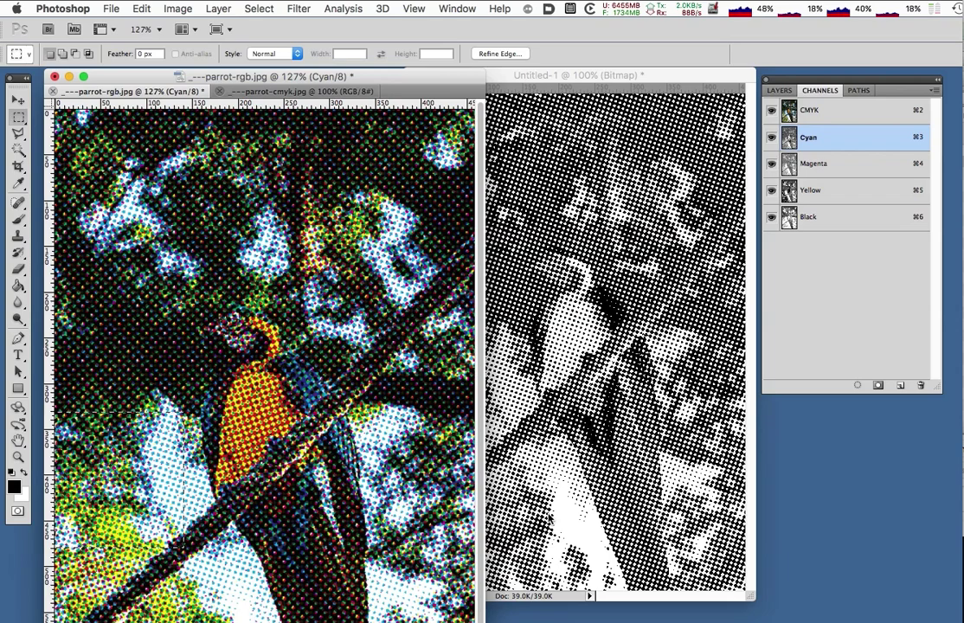